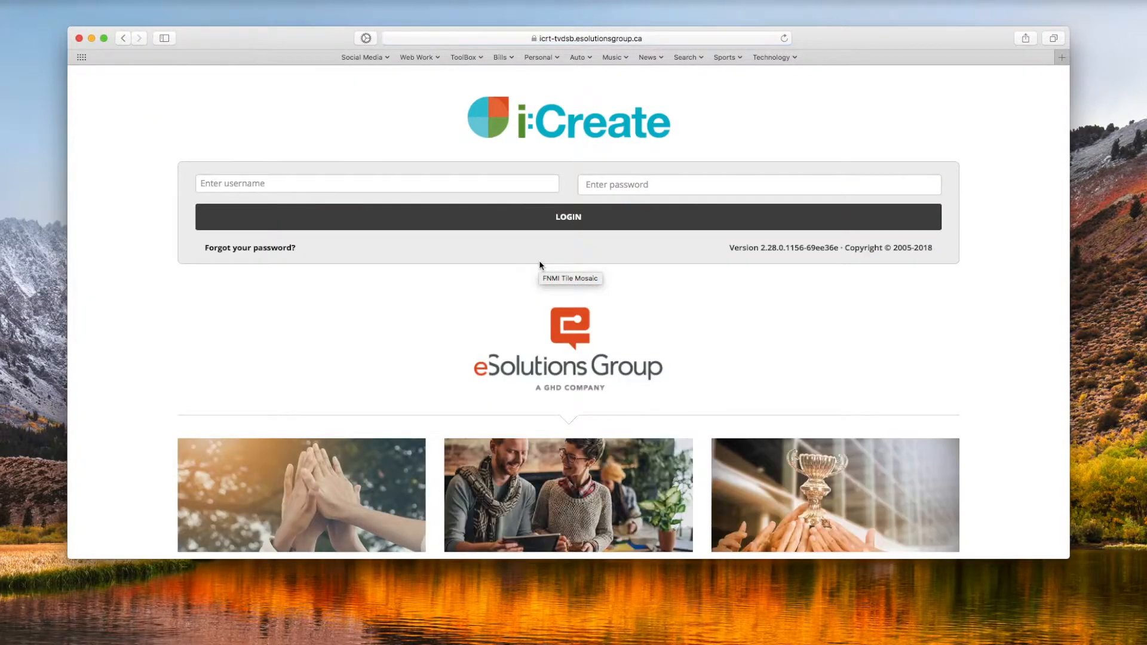
Step: Log in with the account username and password, and decline saving the password for AutoFill
{"action": "left_click", "coordinate": [244, 182]}
{"action": "type", "text": "T"}
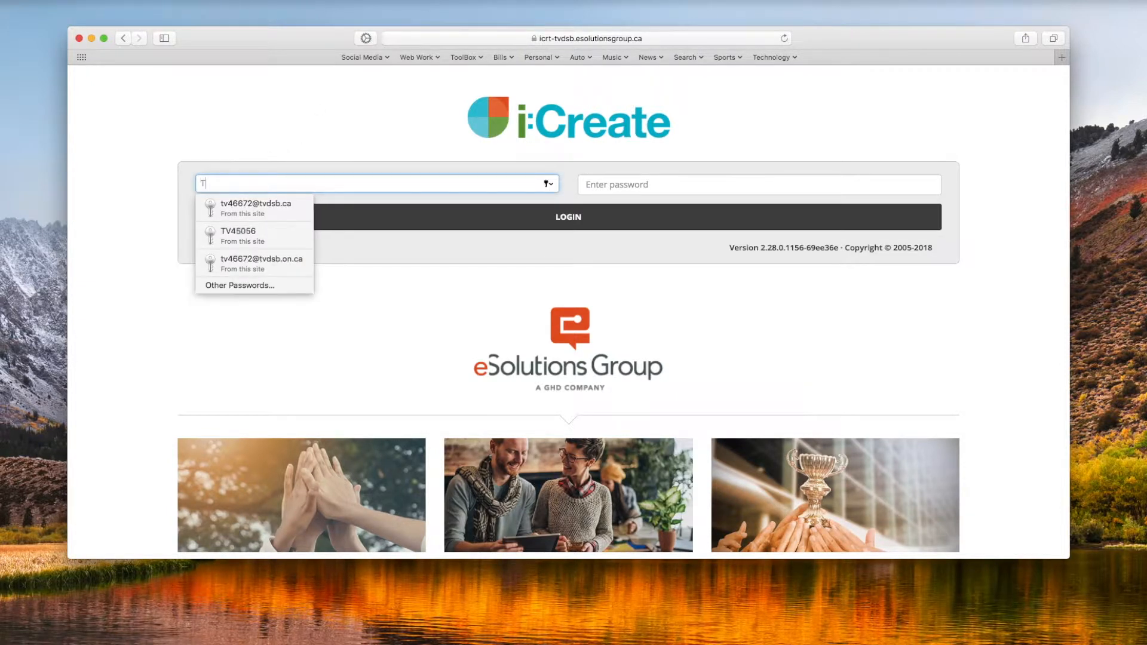
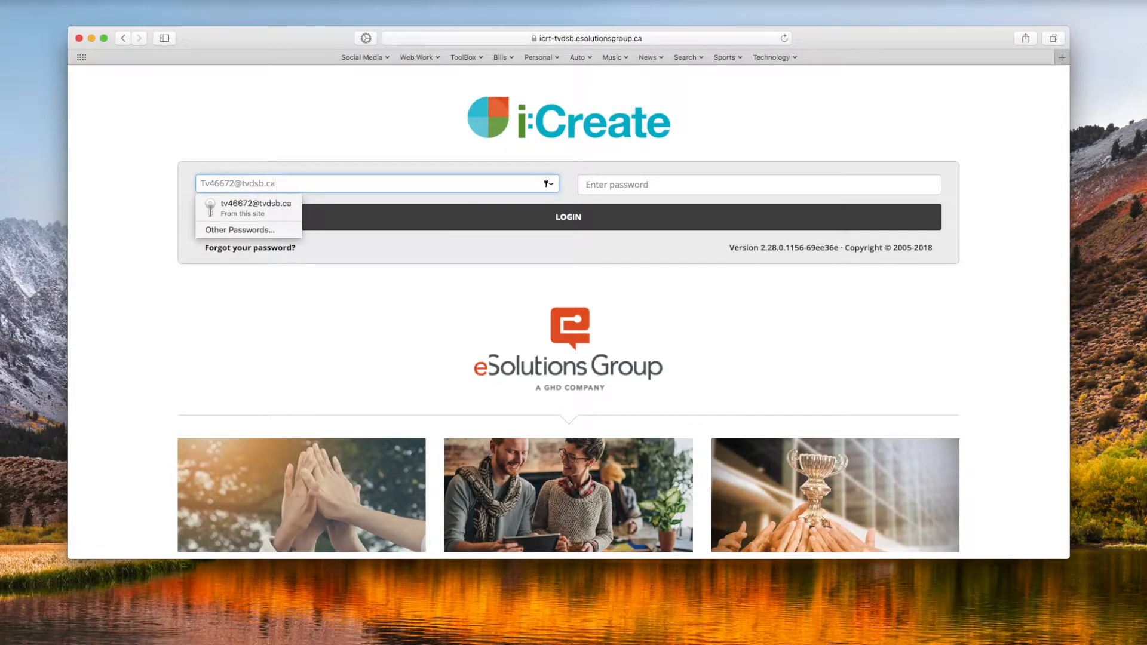
{"action": "left_click", "coordinate": [646, 184]}
{"action": "type", "text": "••••••••"}
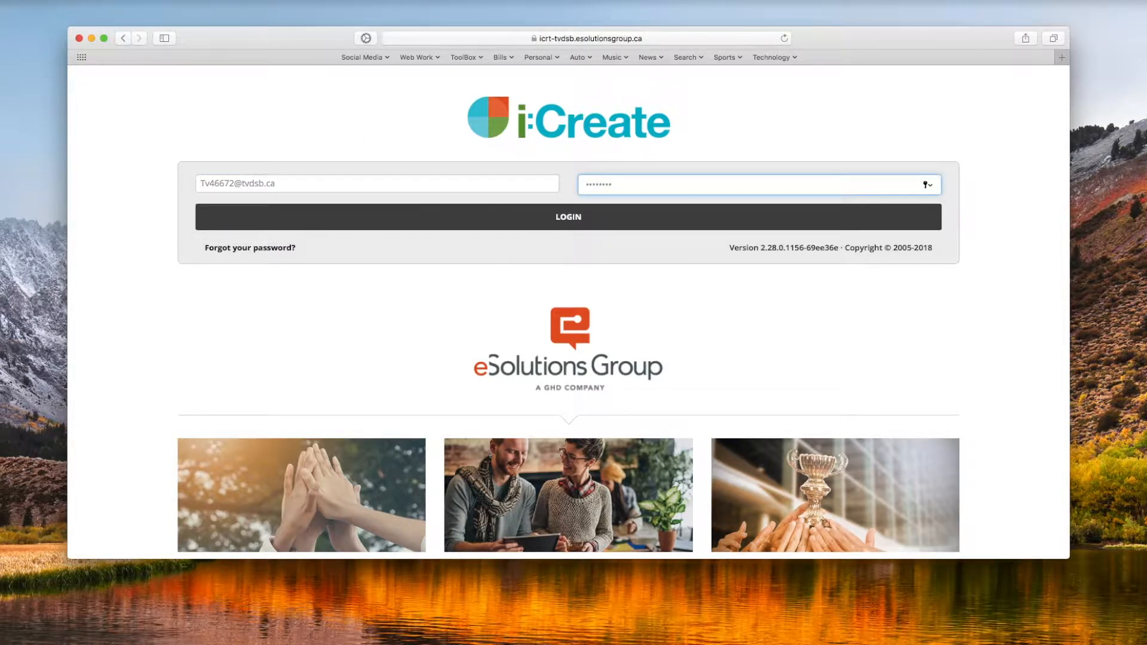
{"action": "left_click", "coordinate": [614, 218]}
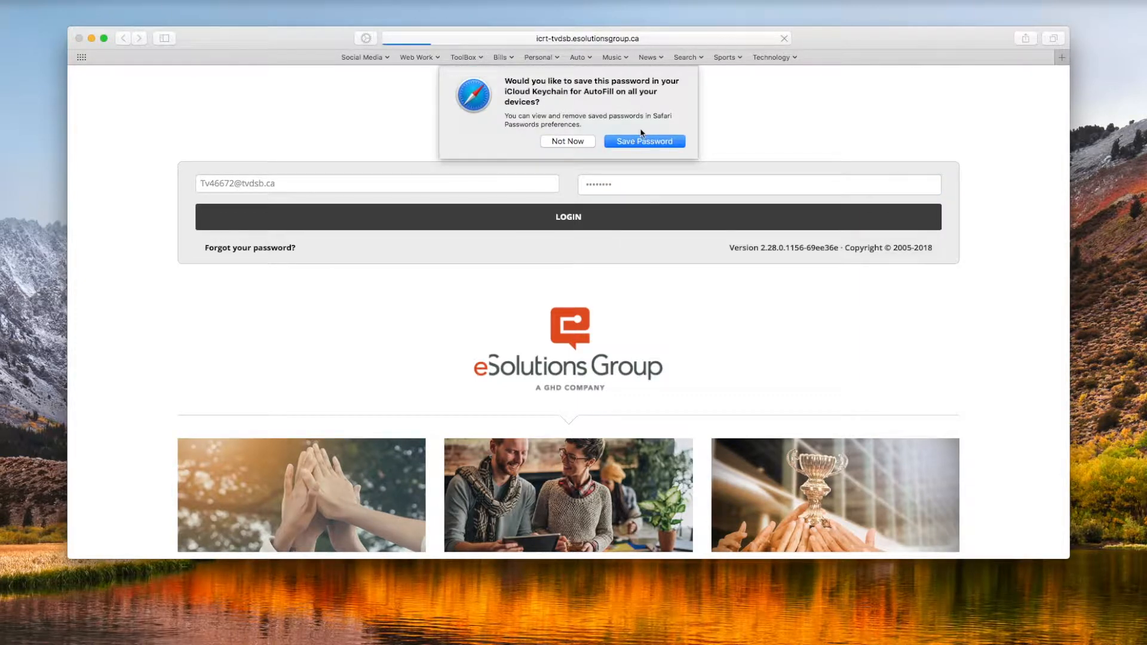
{"action": "left_click", "coordinate": [568, 142]}
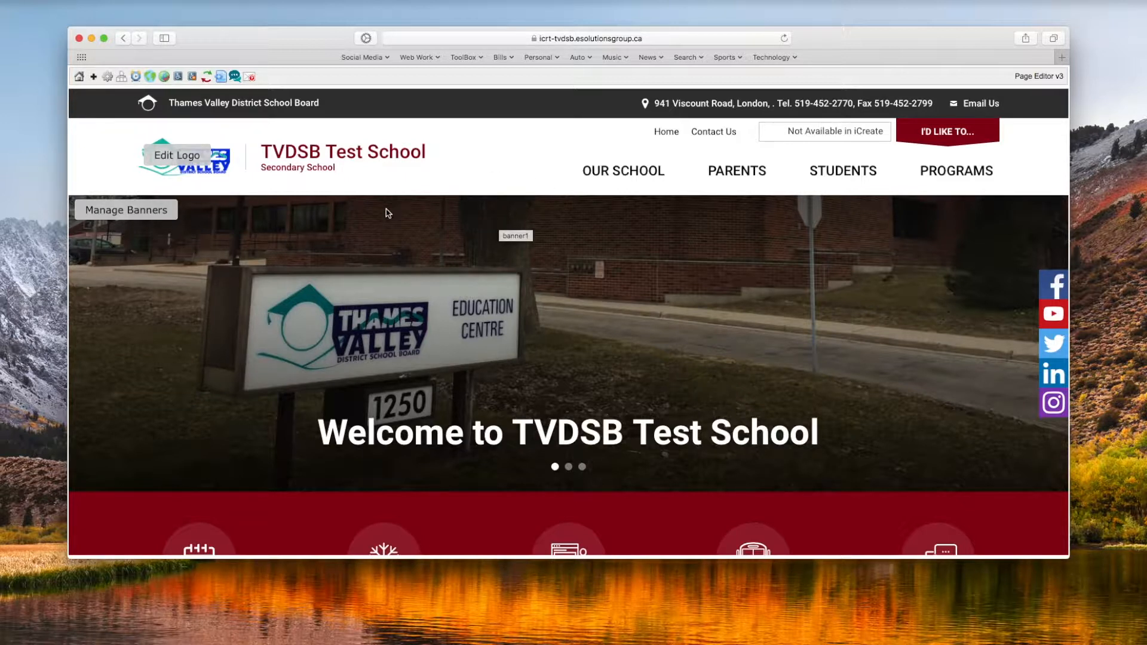
Step: Leave the homepage editor for the page list and show the Our School pages, looking through the Parents section as well
{"action": "left_click", "coordinate": [77, 80]}
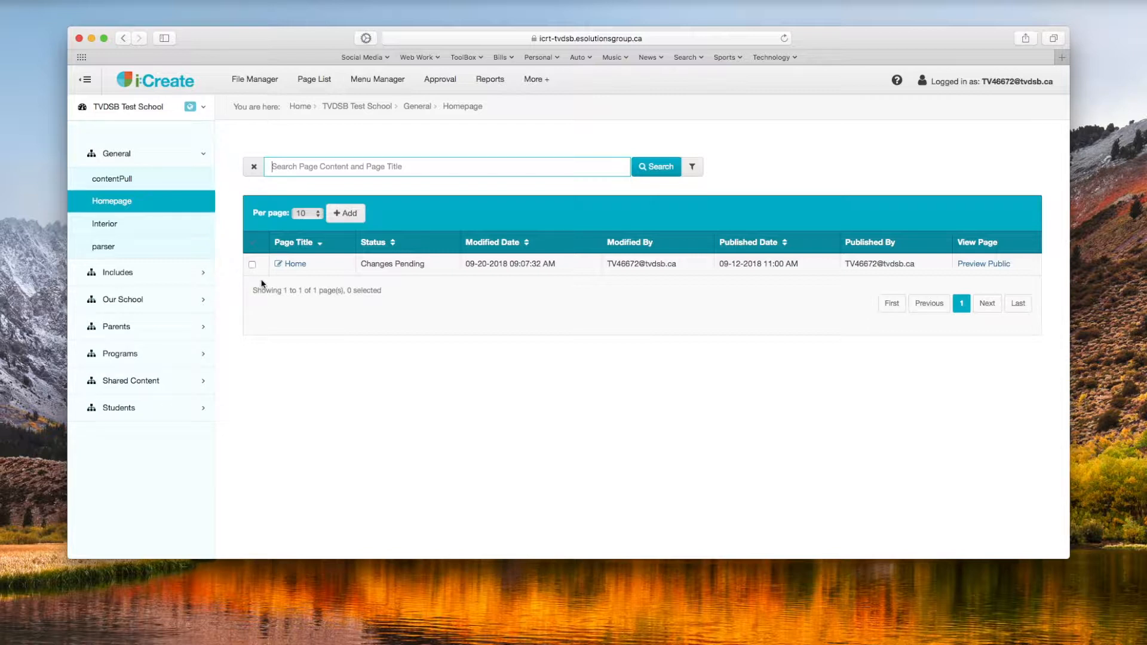
{"action": "left_click", "coordinate": [141, 302]}
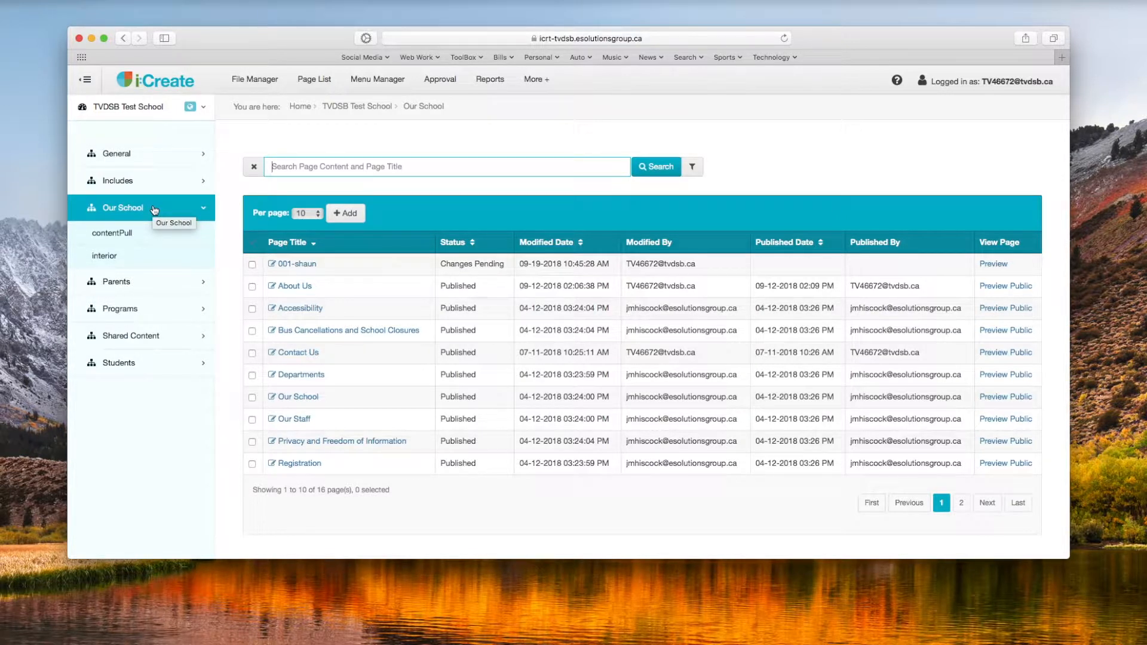
{"action": "left_click", "coordinate": [137, 283]}
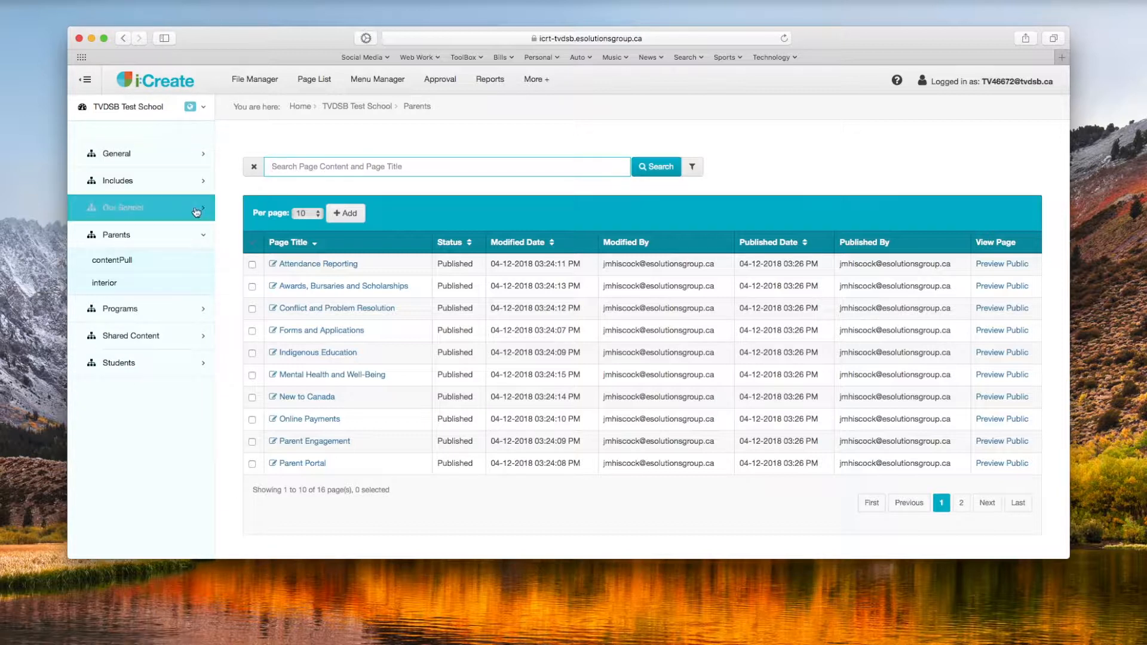
{"action": "left_click", "coordinate": [130, 209]}
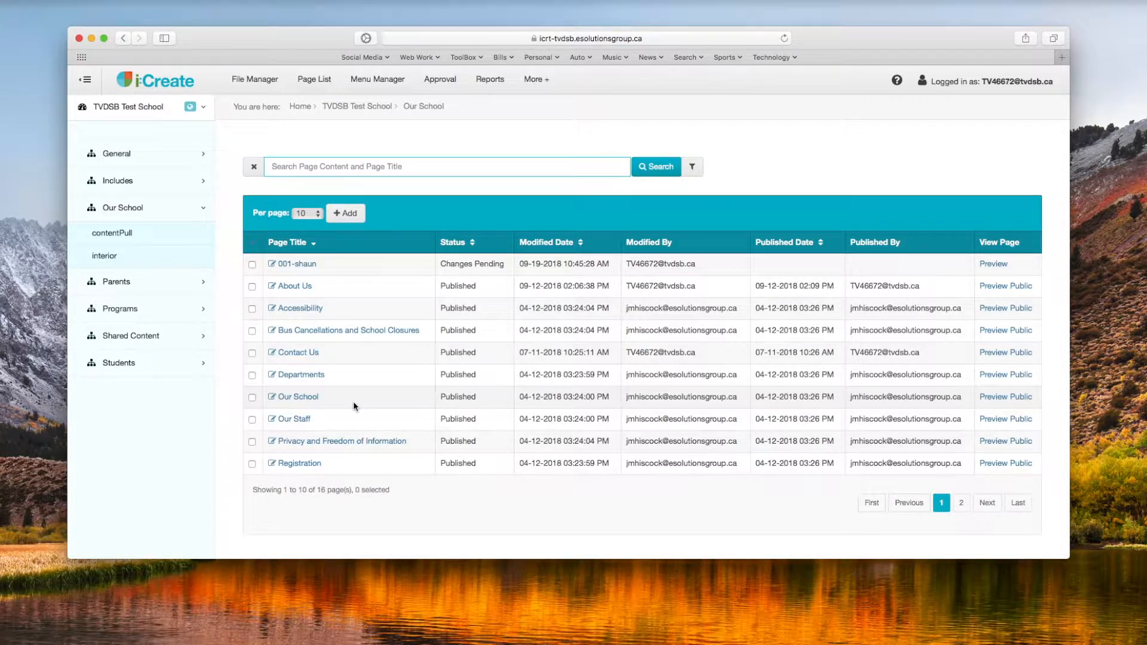
Step: Start a new page in the Our School vertical with the interior template
{"action": "left_click", "coordinate": [345, 215]}
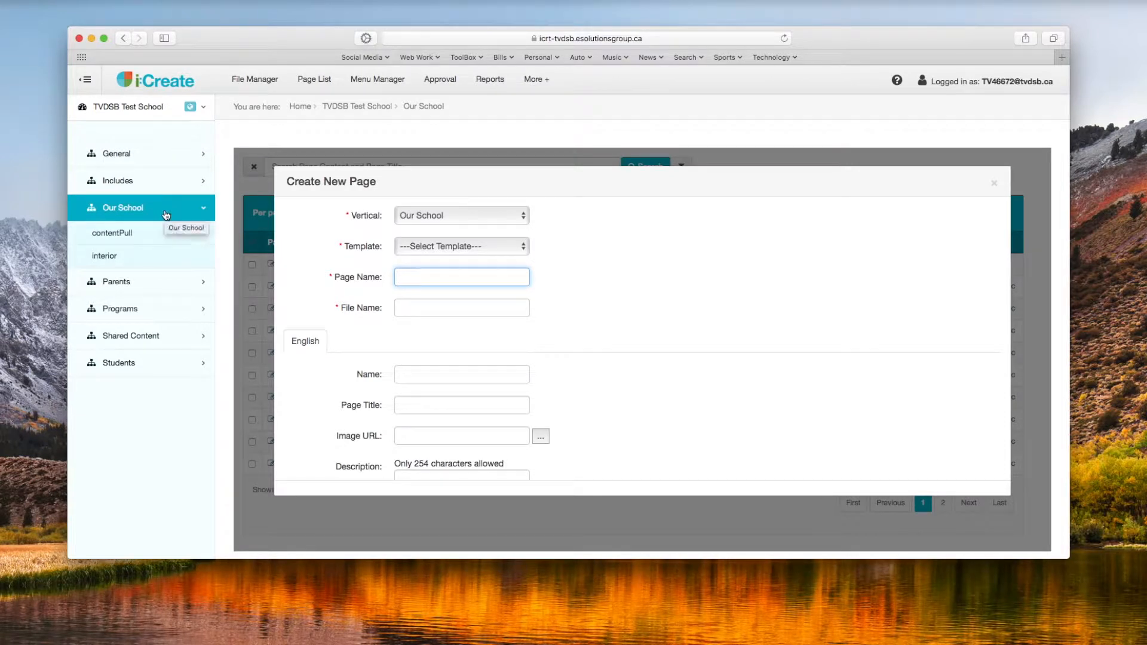
{"action": "left_click", "coordinate": [446, 217]}
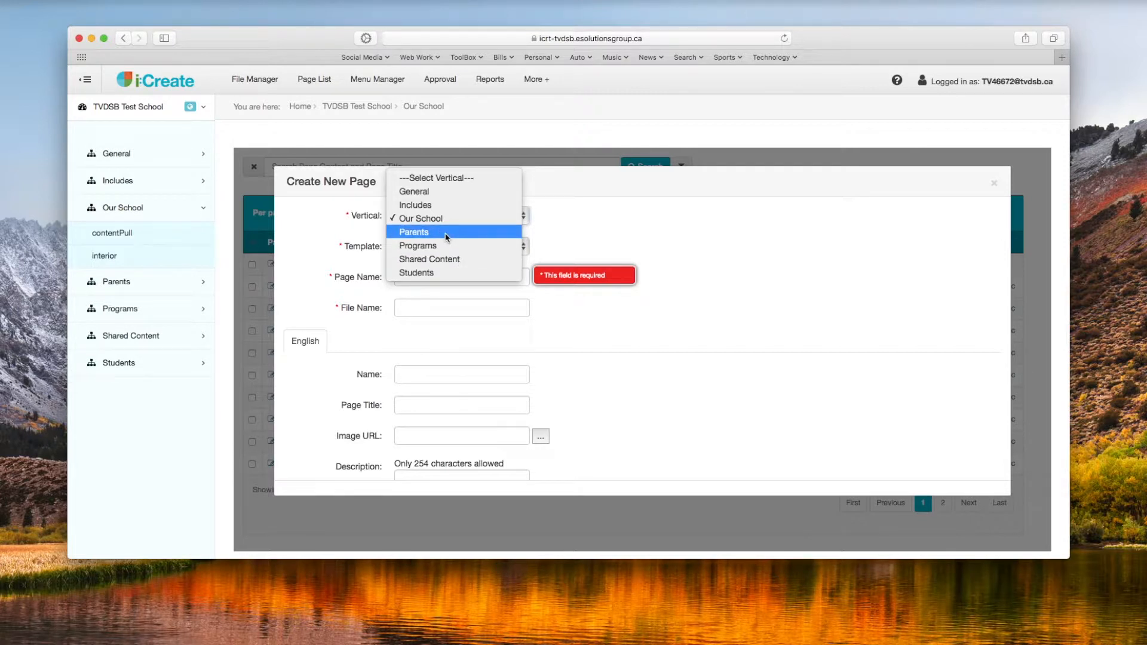
{"action": "left_click", "coordinate": [445, 234]}
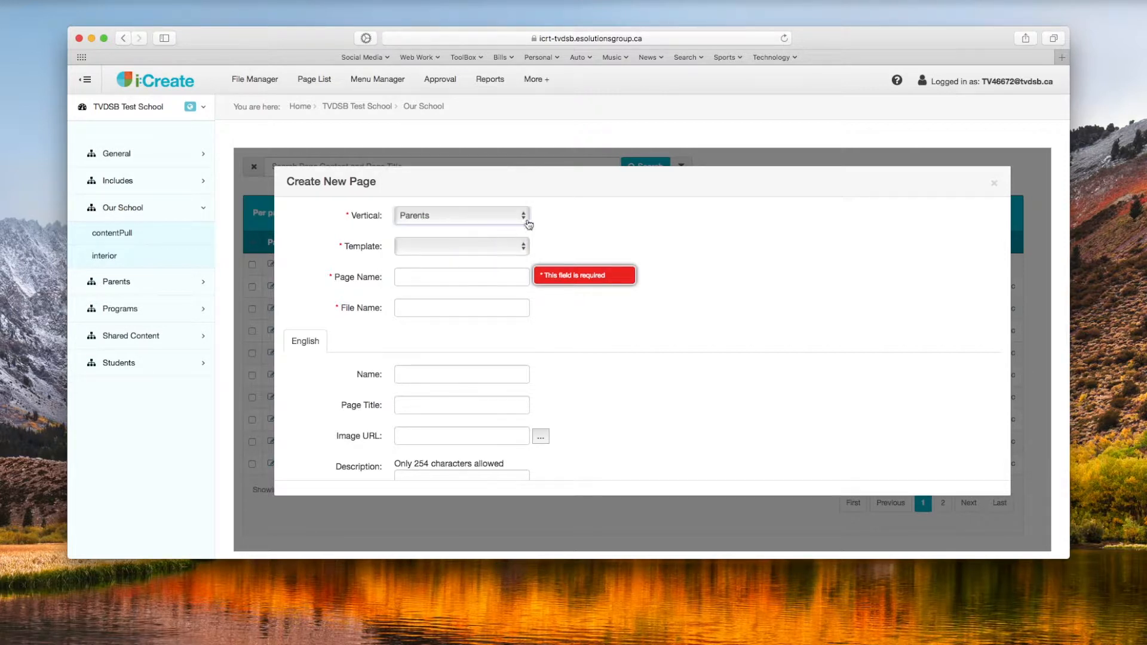
{"action": "left_click", "coordinate": [521, 221]}
{"action": "left_click", "coordinate": [501, 210]}
{"action": "left_click", "coordinate": [490, 247]}
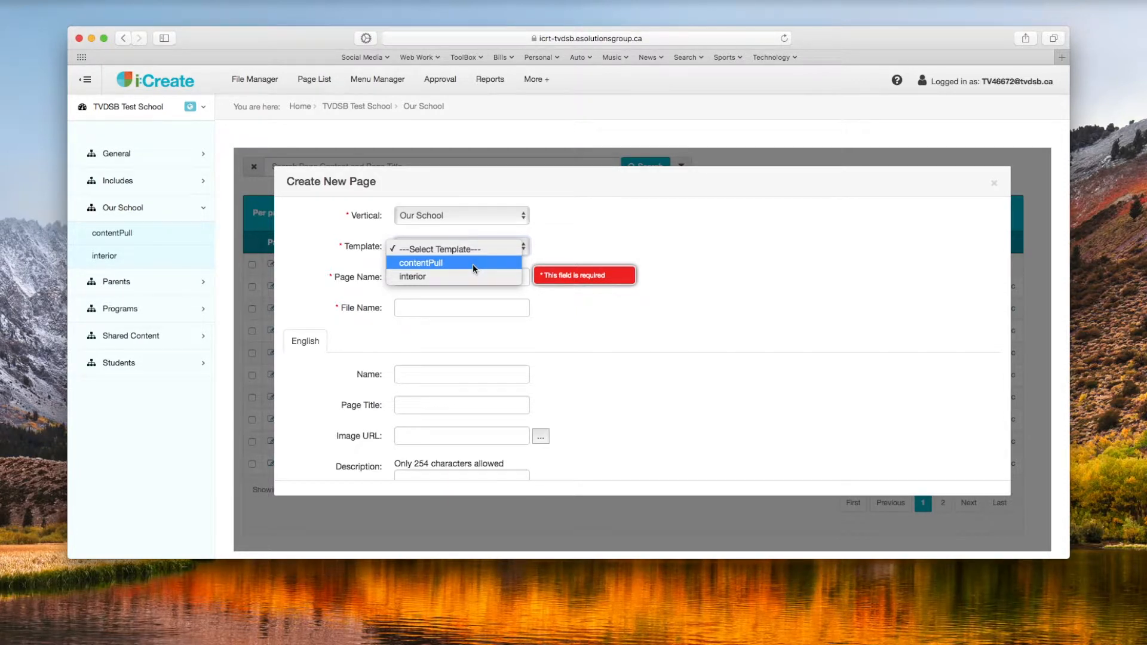
{"action": "left_click", "coordinate": [422, 277]}
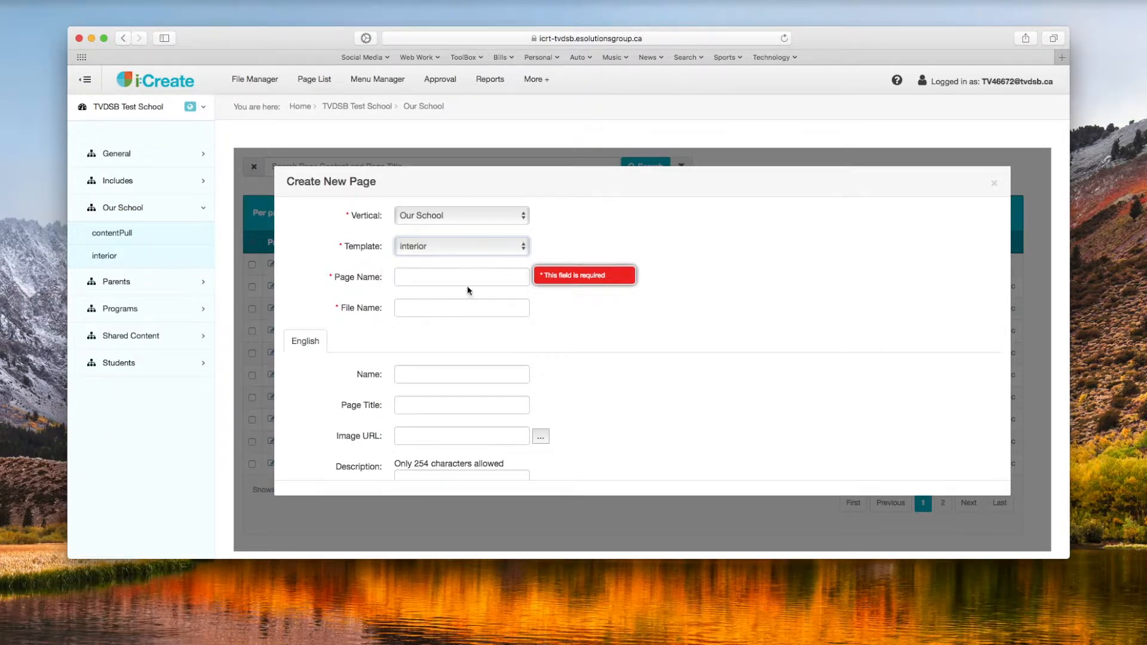
Step: Name the new page Test, enter the description "This is just a test", and create it
{"action": "left_click", "coordinate": [458, 281]}
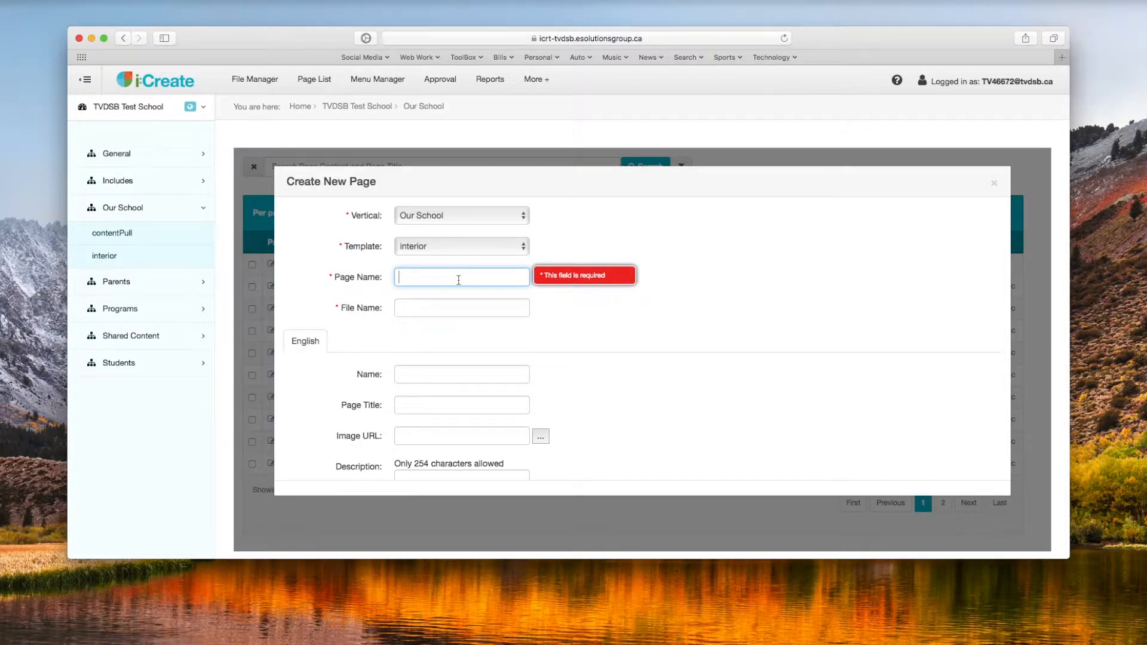
{"action": "type", "text": "Test"}
{"action": "scroll", "coordinate": [588, 406], "scroll_direction": "down", "scroll_amount": 3}
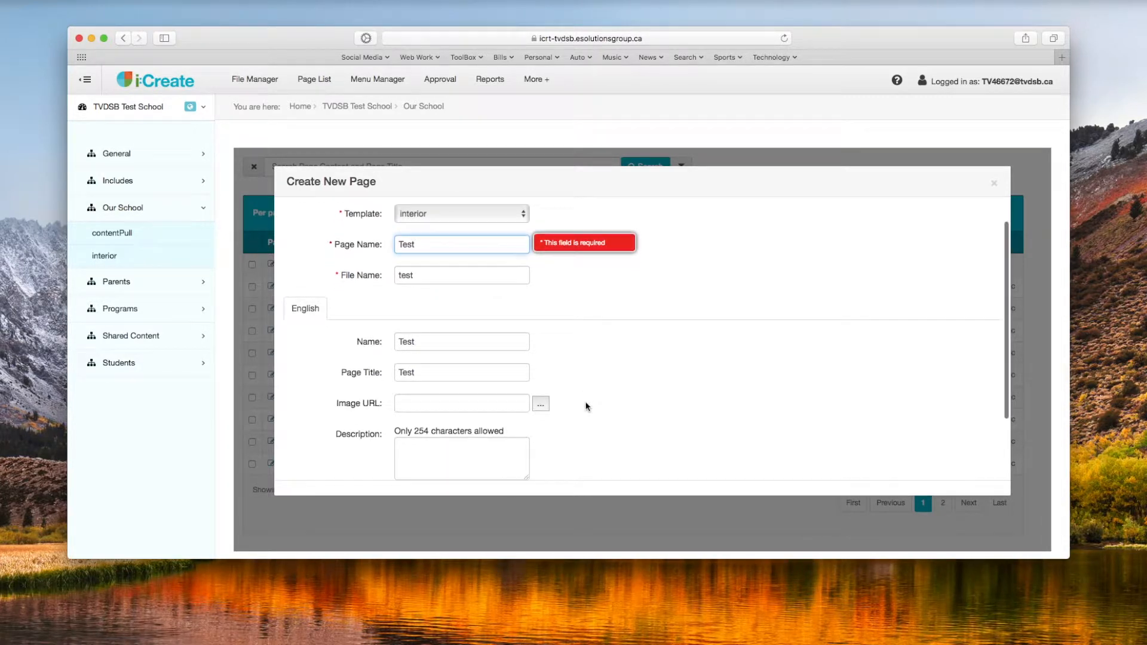
{"action": "left_click", "coordinate": [478, 400]}
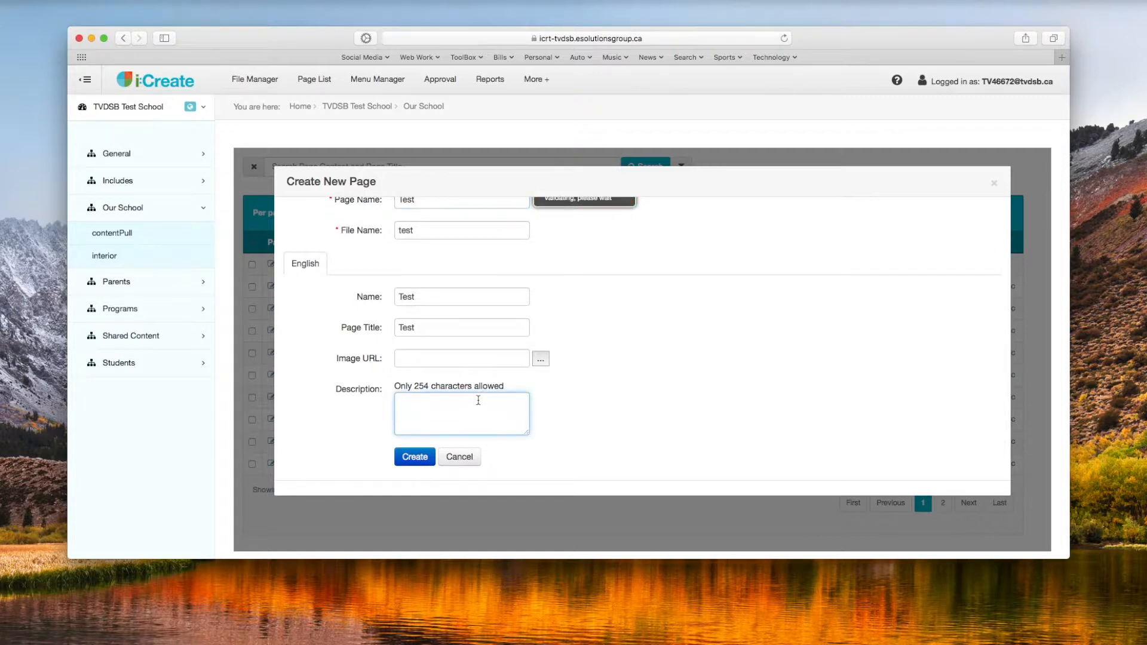
{"action": "type", "text": "This is just a test"}
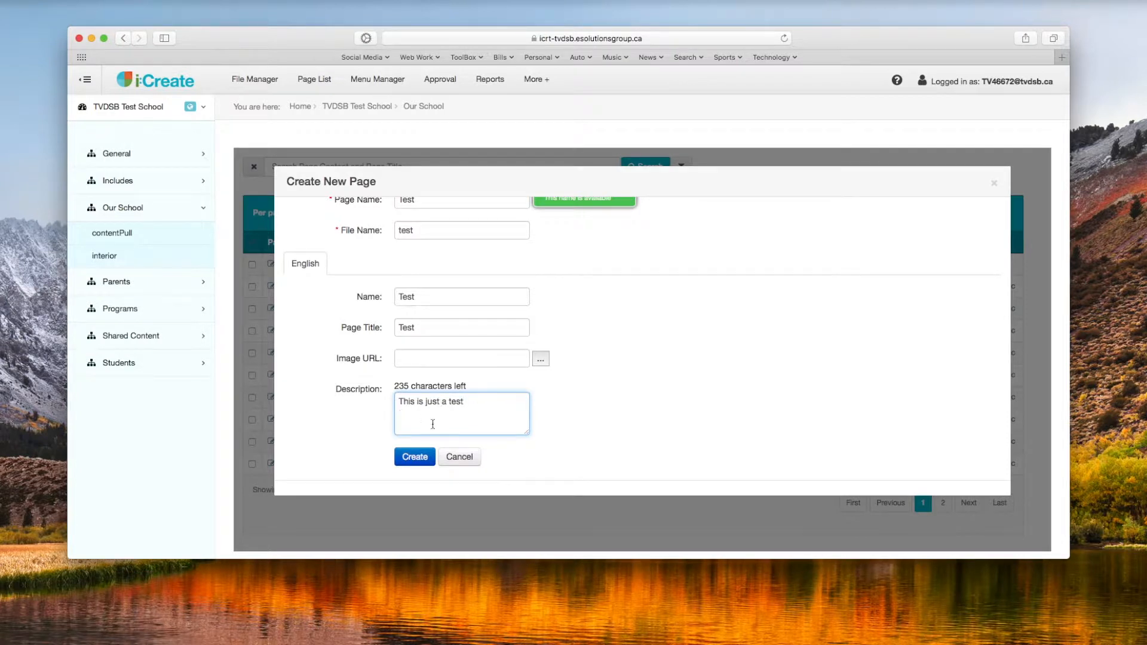
{"action": "scroll", "coordinate": [390, 439], "scroll_direction": "down", "scroll_amount": 2}
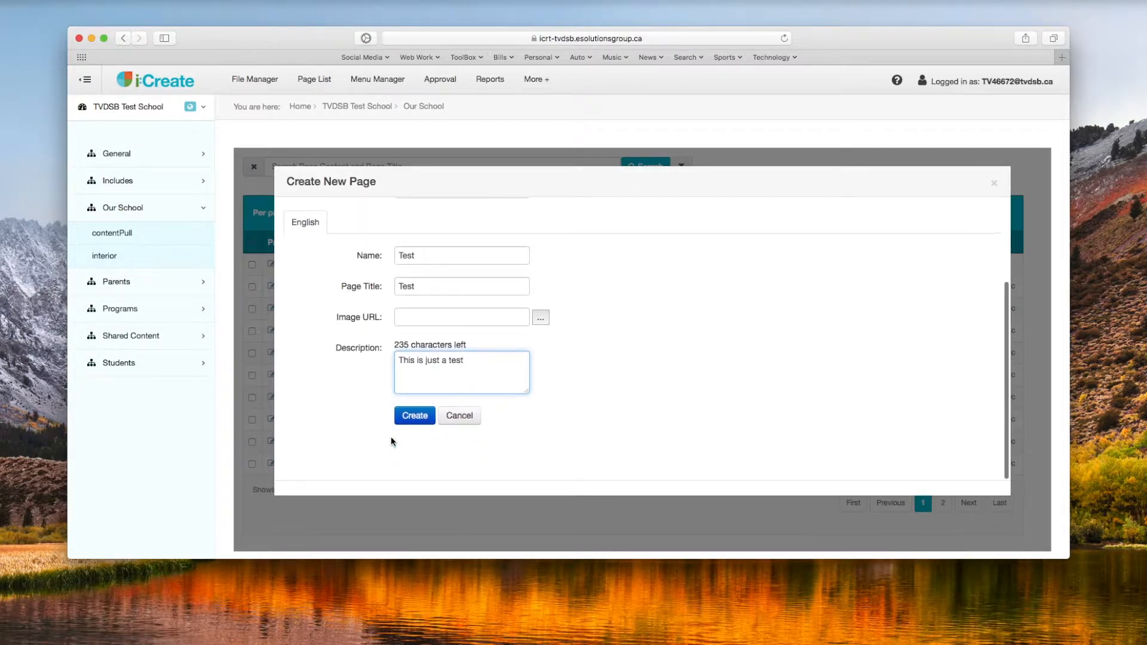
{"action": "left_click", "coordinate": [409, 422]}
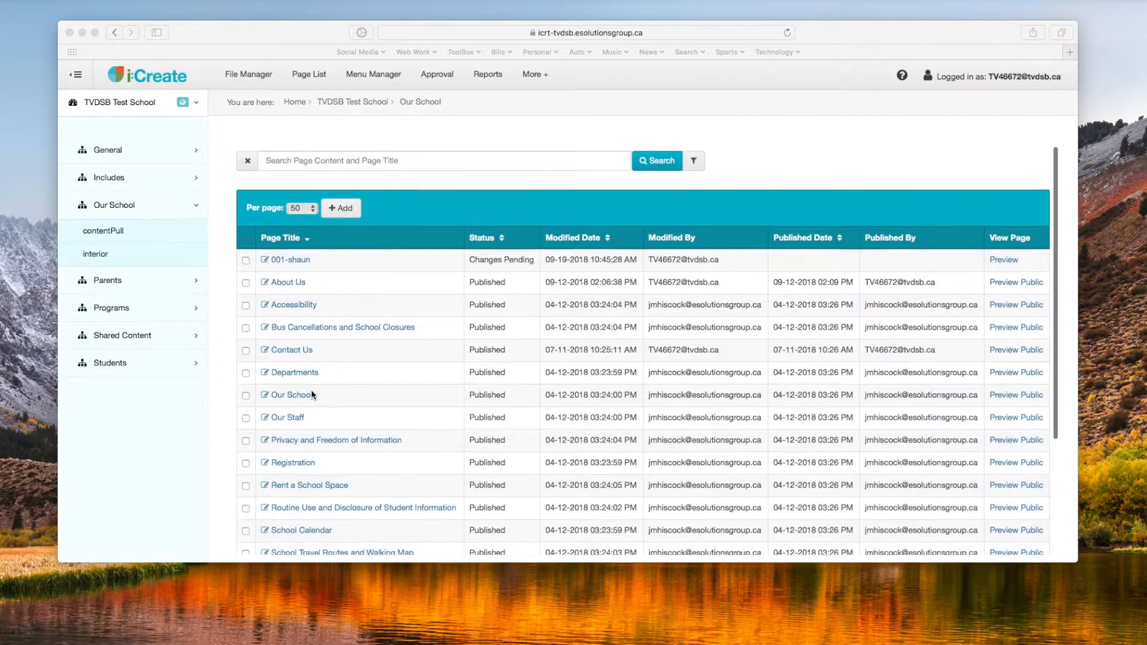
Step: Find the Test page in the Our School list, preview it, and open it in the page editor
{"action": "scroll", "coordinate": [311, 395], "scroll_direction": "down", "scroll_amount": 3}
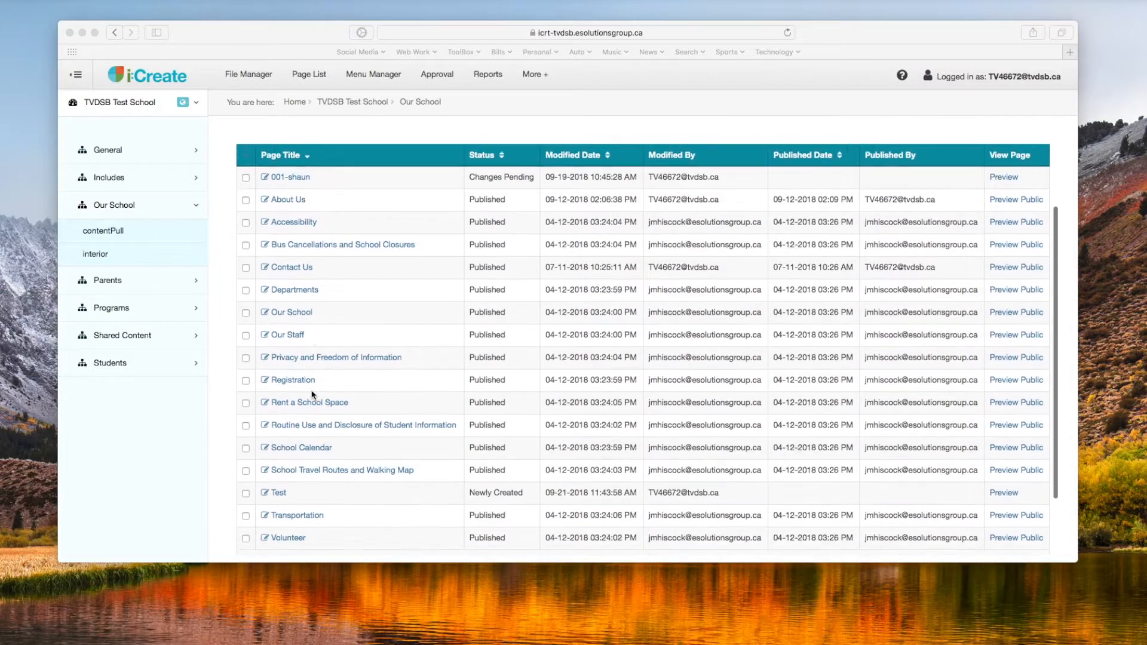
{"action": "scroll", "coordinate": [312, 394], "scroll_direction": "down", "scroll_amount": 2}
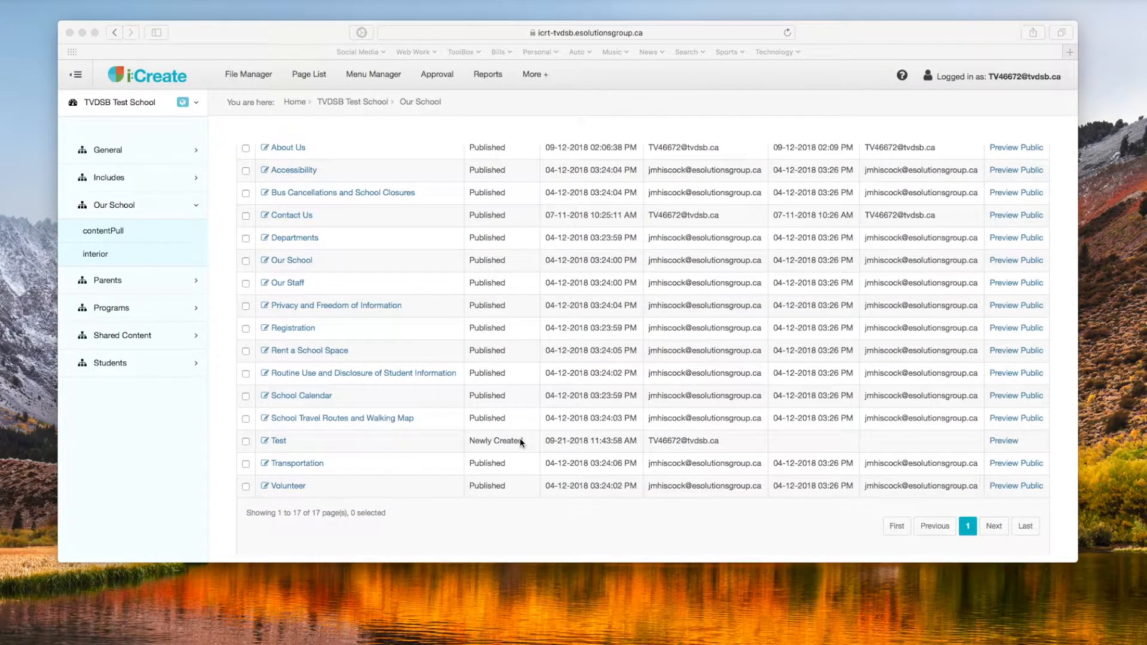
{"action": "left_click", "coordinate": [291, 442]}
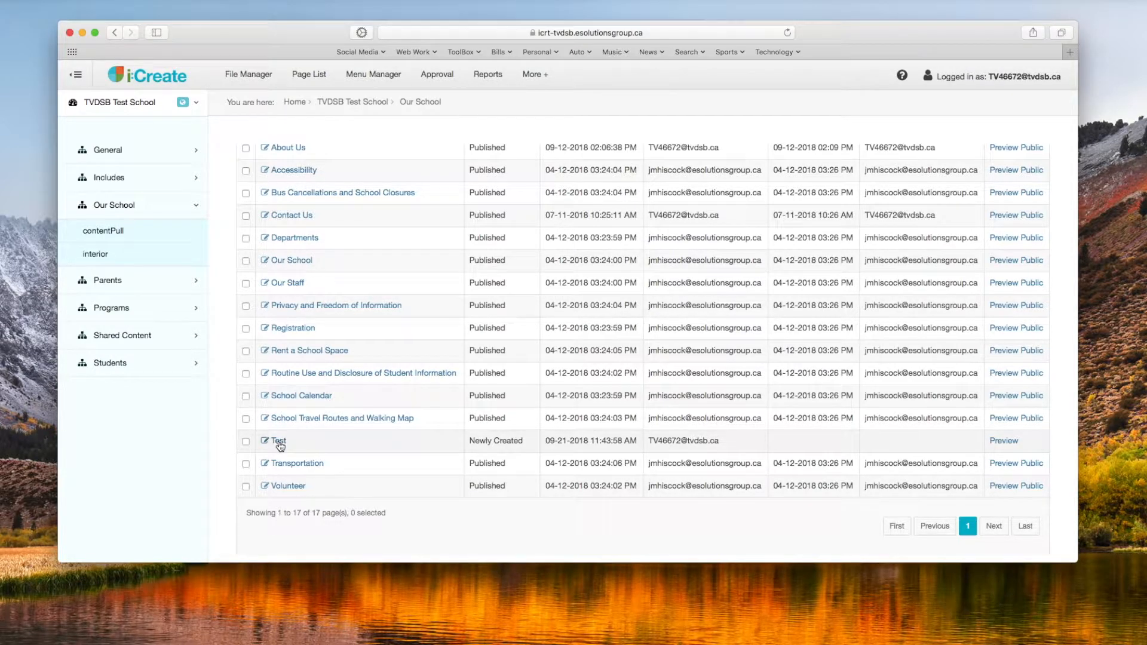
{"action": "left_click", "coordinate": [1004, 441]}
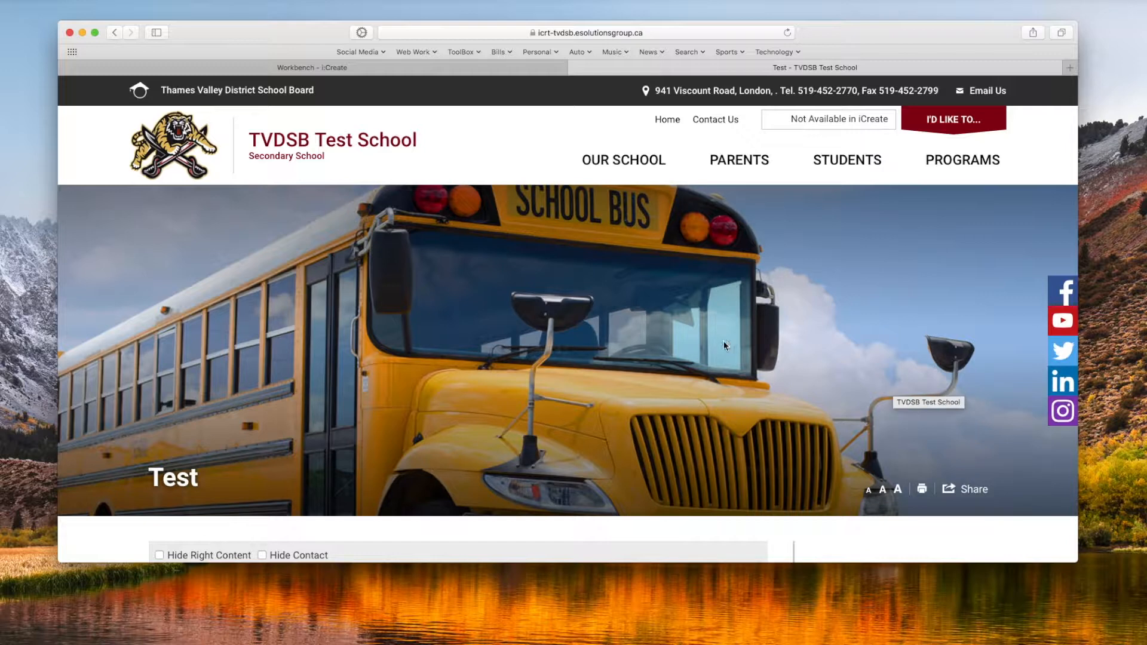
{"action": "scroll", "coordinate": [724, 345], "scroll_direction": "down", "scroll_amount": 2}
{"action": "scroll", "coordinate": [724, 345], "scroll_direction": "up", "scroll_amount": 2}
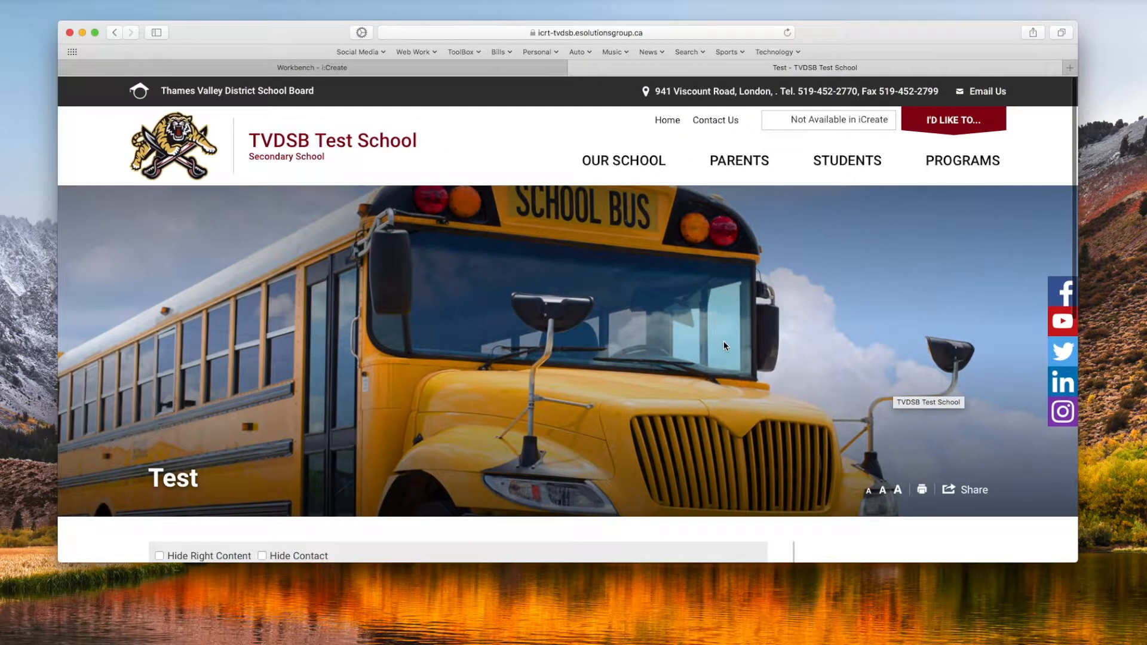
{"action": "key", "text": "super+r"}
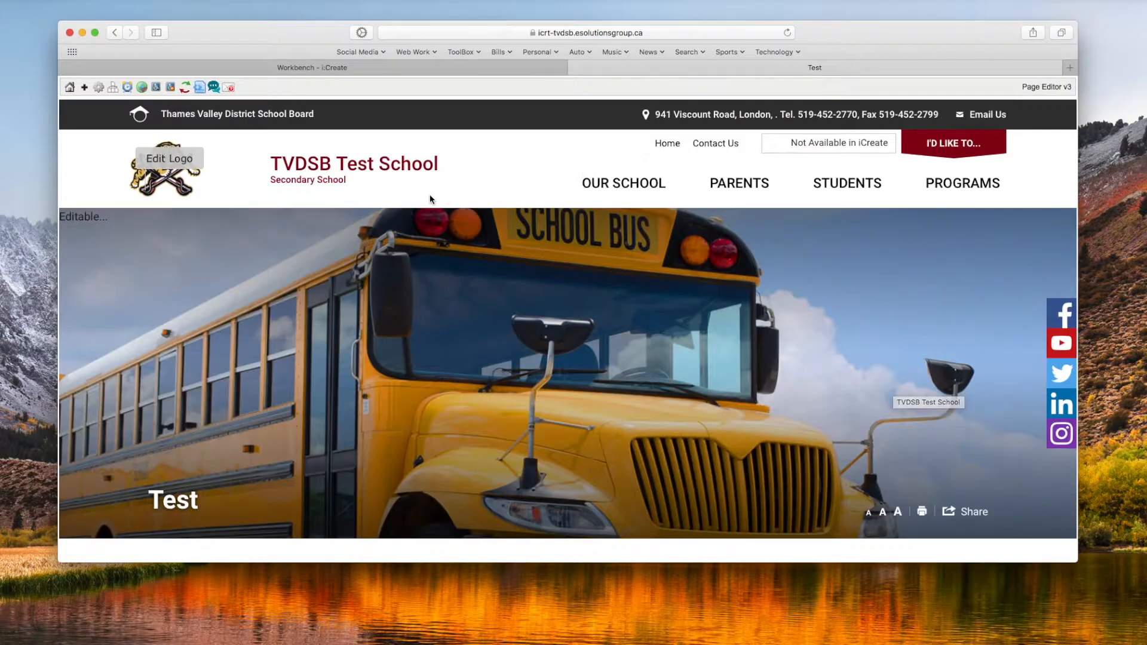
Step: Open the layout settings of the Test page and look through the available components
{"action": "scroll", "coordinate": [436, 225], "scroll_direction": "down", "scroll_amount": 5}
{"action": "scroll", "coordinate": [438, 250], "scroll_direction": "down", "scroll_amount": 3}
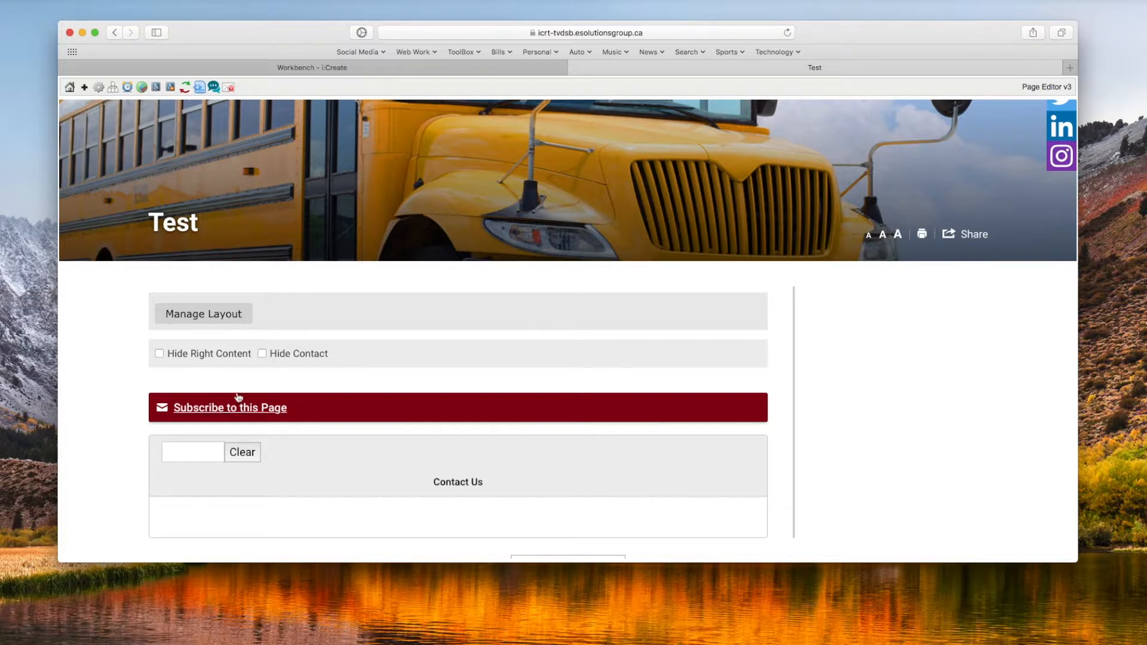
{"action": "left_click", "coordinate": [218, 321]}
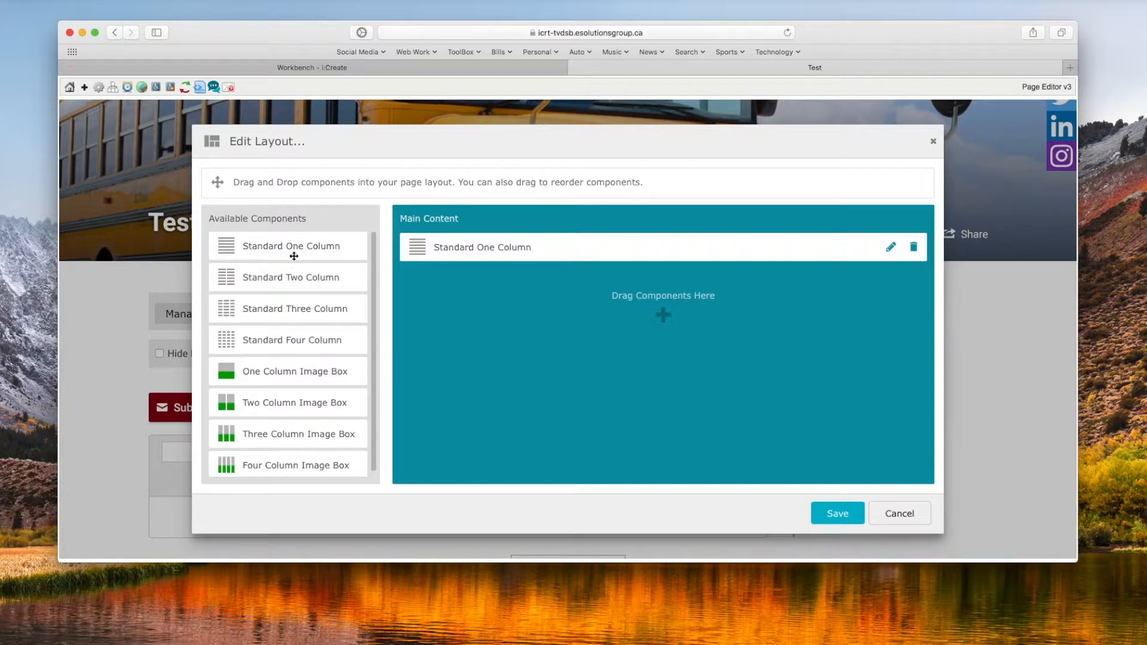
{"action": "scroll", "coordinate": [310, 267], "scroll_direction": "down", "scroll_amount": 1}
{"action": "scroll", "coordinate": [312, 268], "scroll_direction": "up", "scroll_amount": 1}
Step: Add a Standard Two Column and a Two Column Image Box to the main content, placing the image box first
{"action": "left_click_drag", "start_coordinate": [256, 274], "coordinate": [443, 281]}
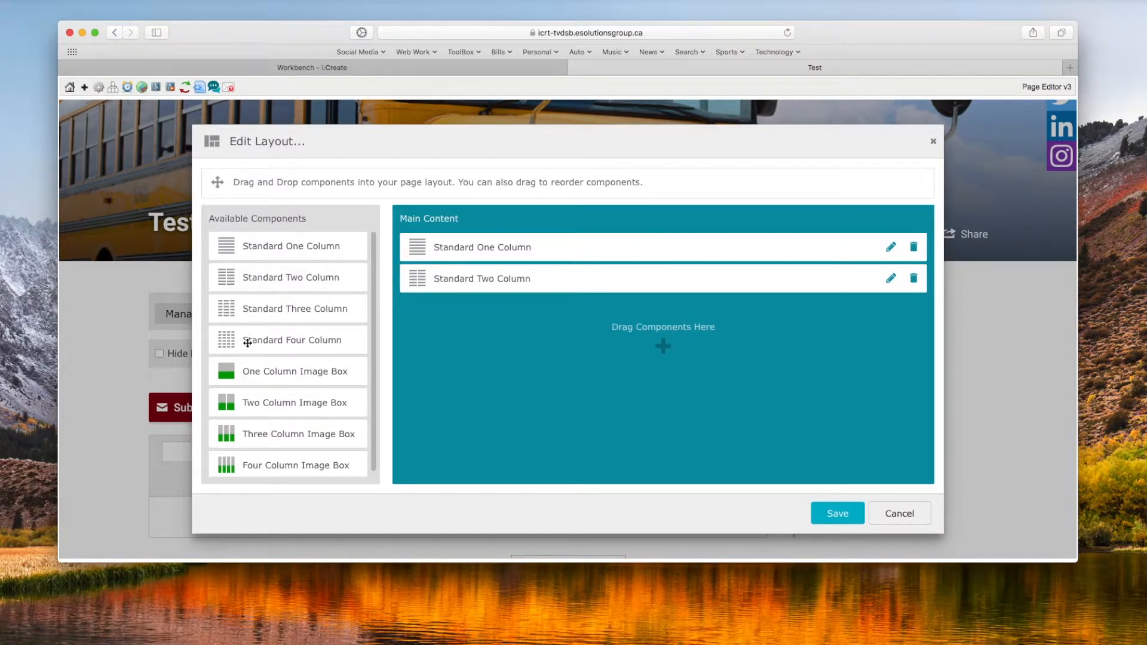
{"action": "left_click_drag", "start_coordinate": [253, 403], "coordinate": [450, 320]}
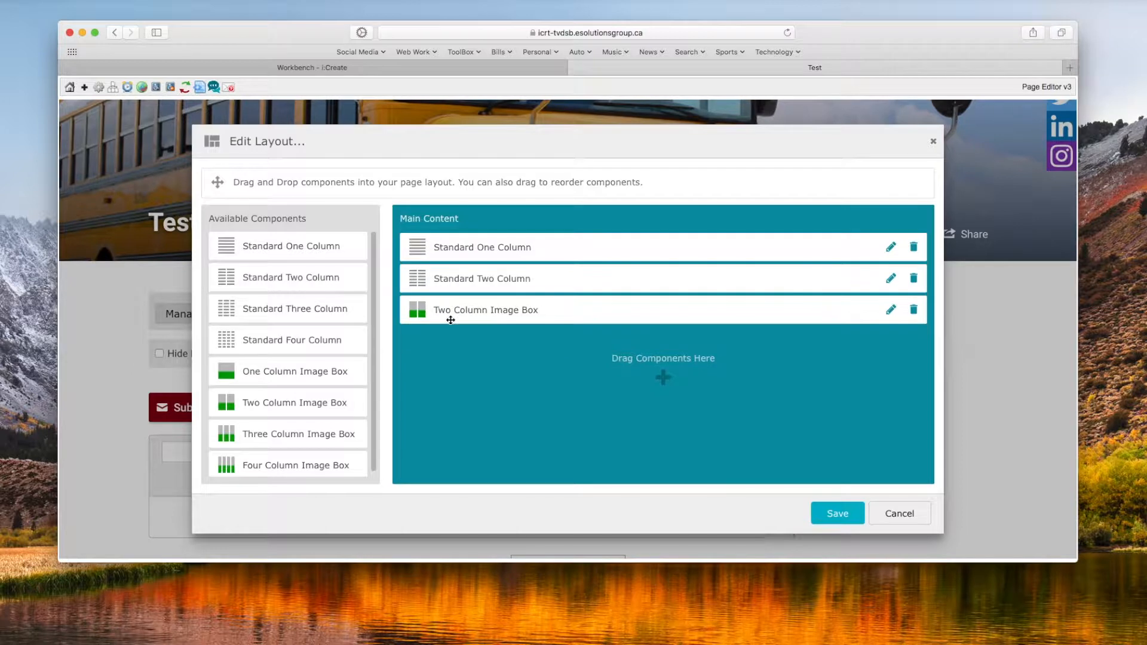
{"action": "left_click_drag", "start_coordinate": [591, 299], "coordinate": [581, 243]}
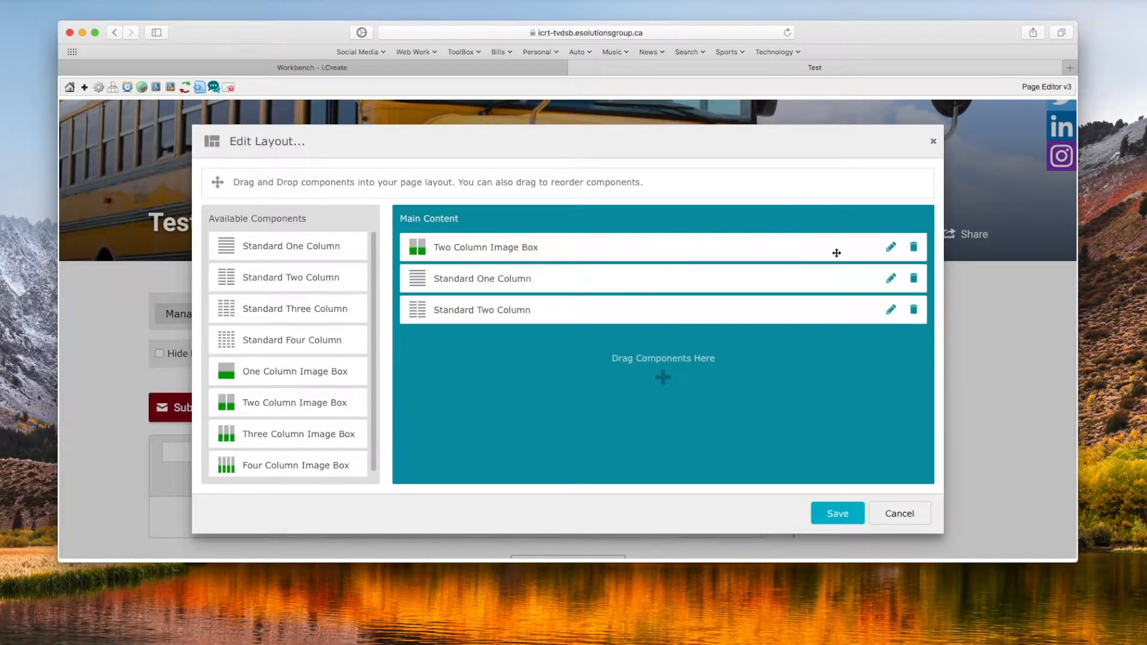
Step: Delete the Two Column Image Box and Standard Two Column components from the main content and save the layout
{"action": "left_click_drag", "start_coordinate": [910, 248], "coordinate": [913, 248]}
{"action": "left_click", "coordinate": [913, 248]}
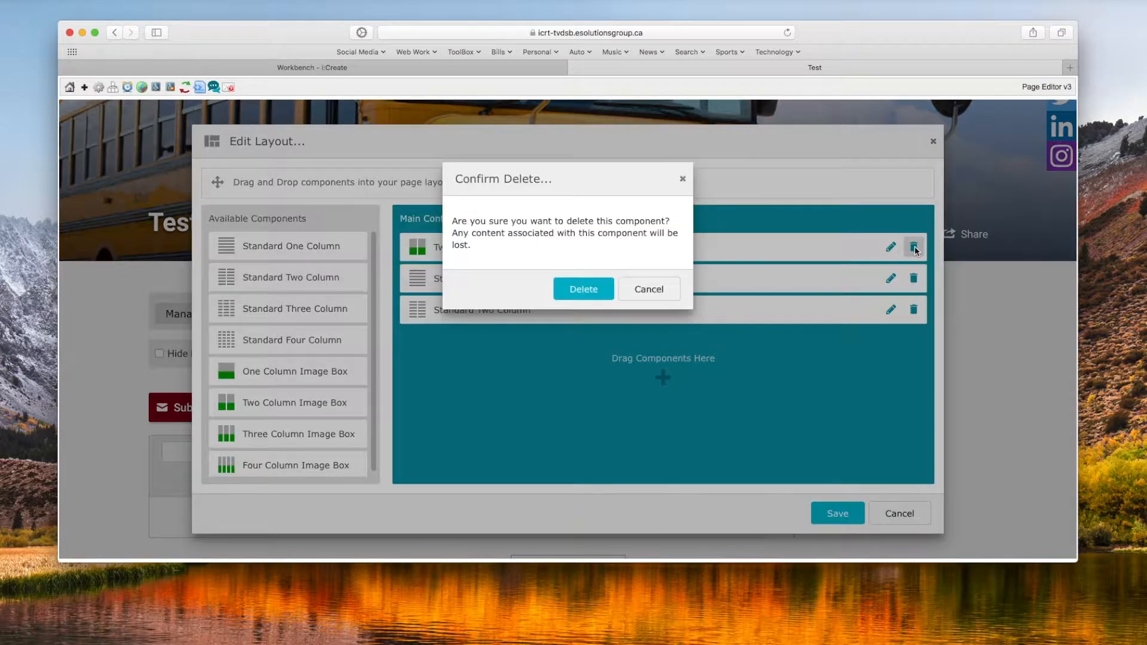
{"action": "left_click", "coordinate": [572, 291]}
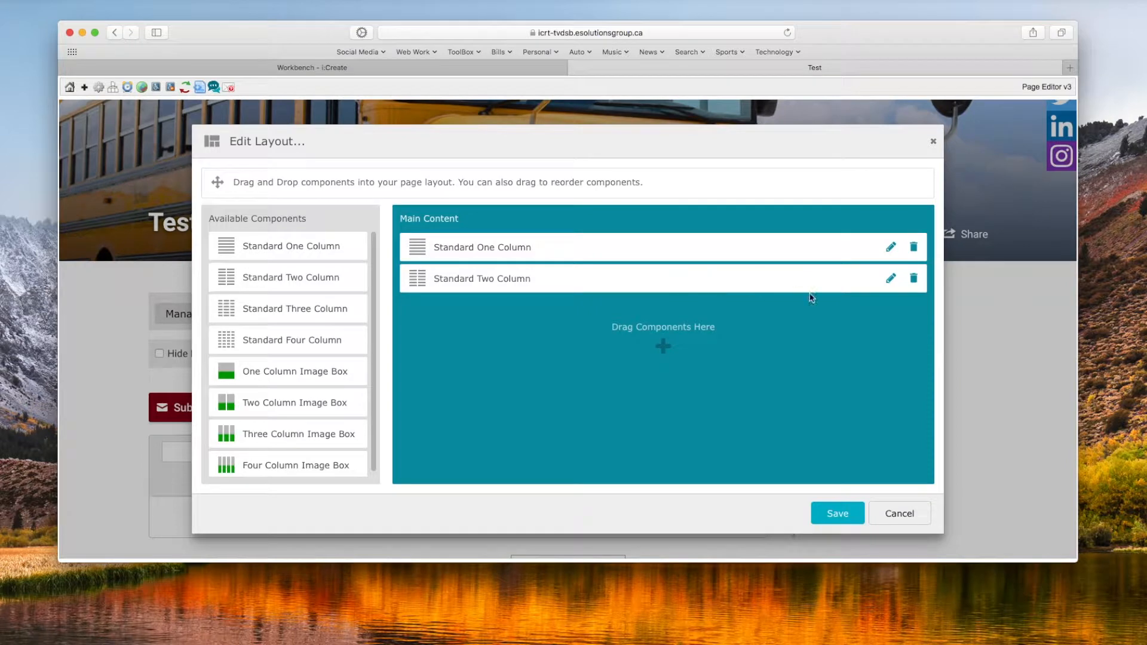
{"action": "left_click", "coordinate": [913, 279]}
{"action": "left_click", "coordinate": [574, 289]}
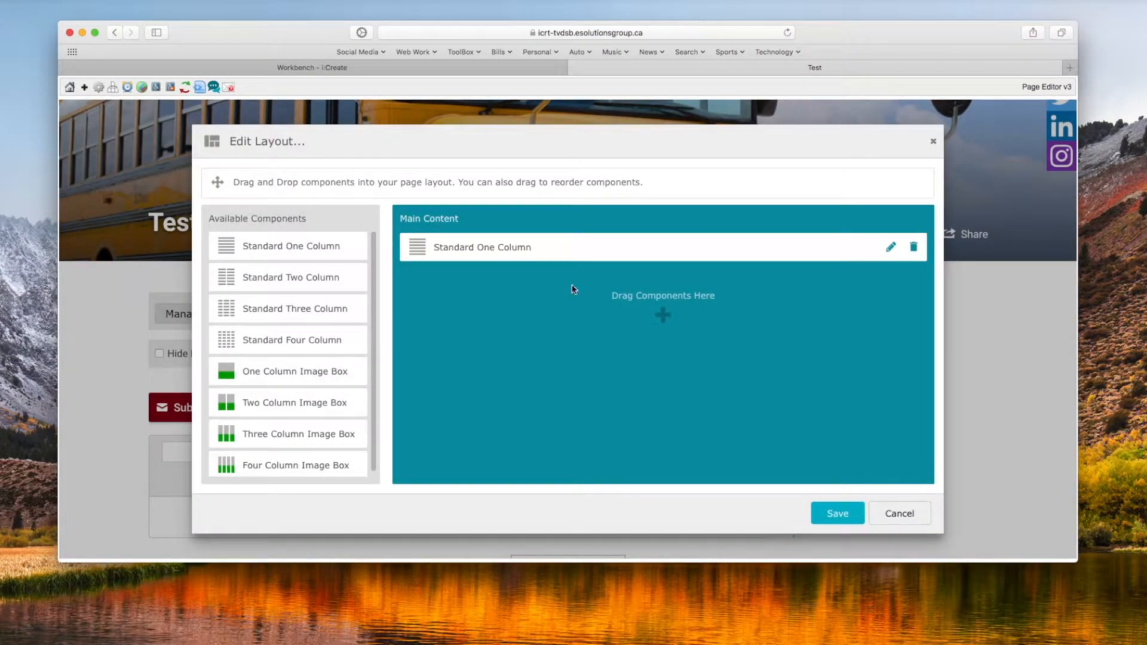
{"action": "left_click", "coordinate": [842, 517]}
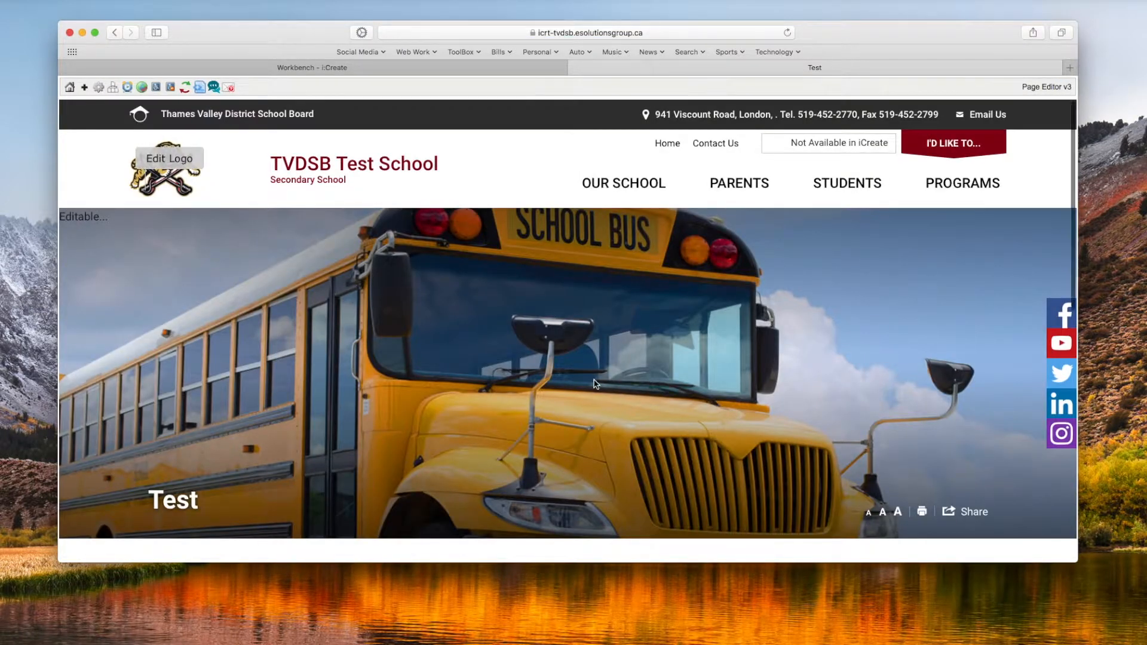
Step: Enter "this is just a test" in the editable main content area of the Test page and save it
{"action": "scroll", "coordinate": [616, 384], "scroll_direction": "down", "scroll_amount": 5}
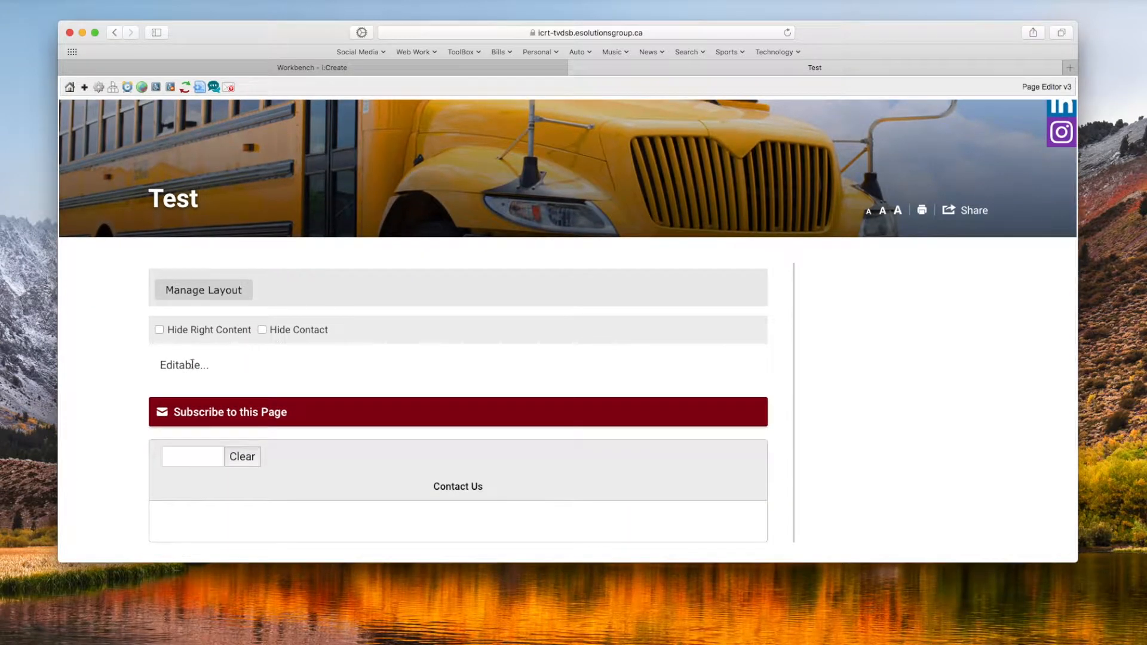
{"action": "left_click", "coordinate": [184, 365]}
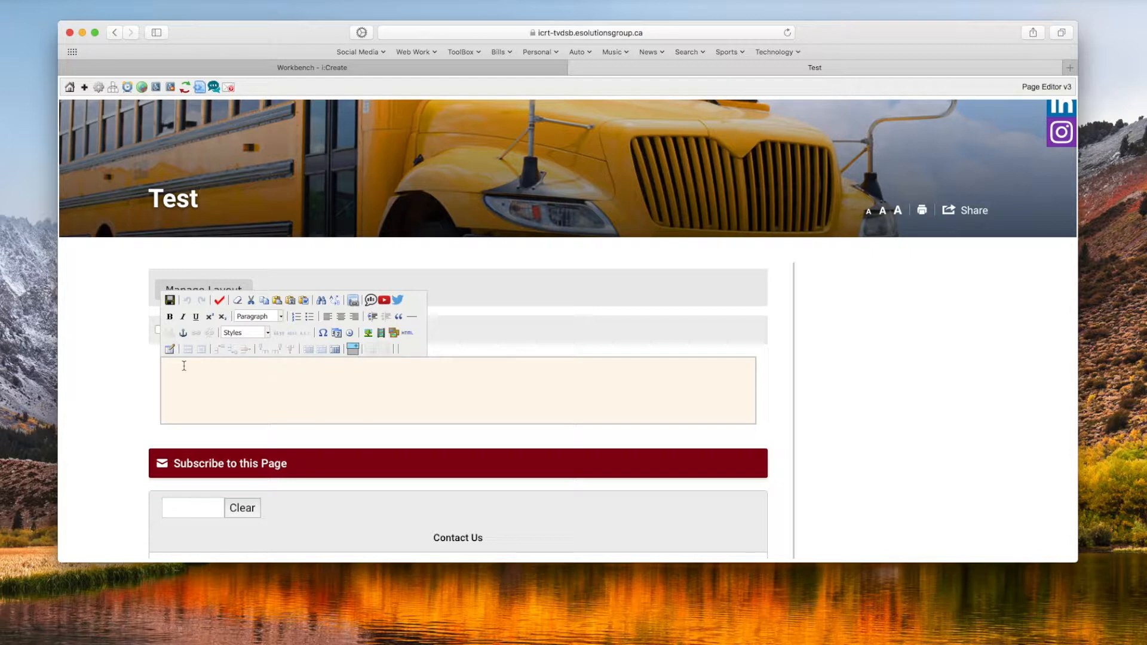
{"action": "type", "text": "this is just a test"}
{"action": "left_click", "coordinate": [169, 300]}
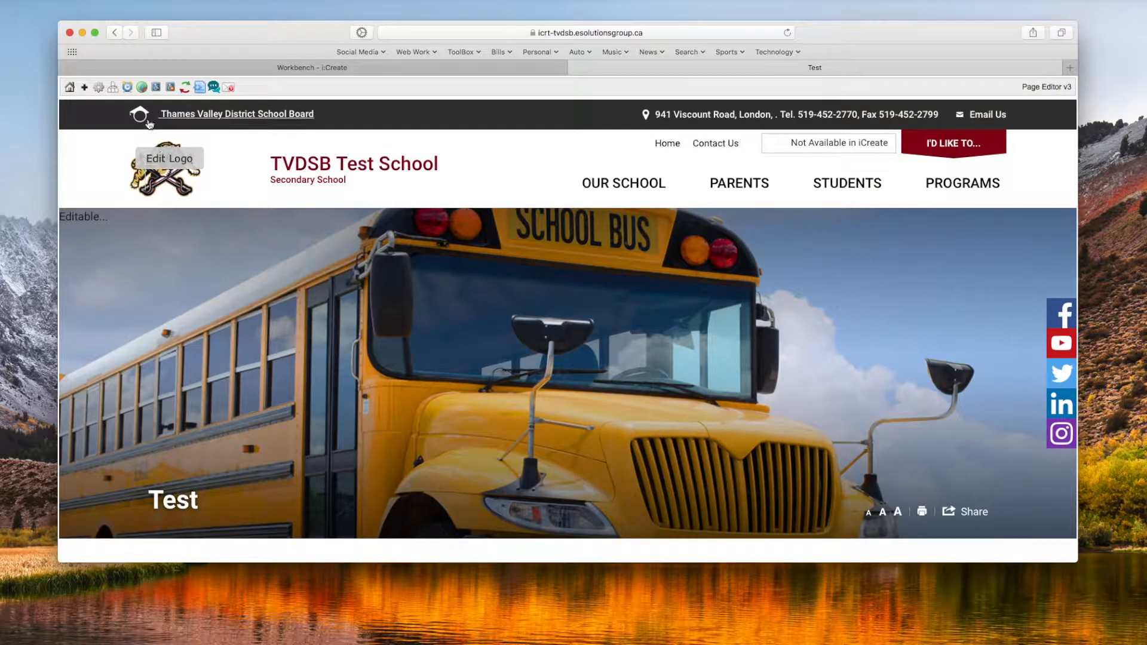
Step: Publish the Test page with the current date and time as its publish date and close the publishing window
{"action": "left_click", "coordinate": [128, 89]}
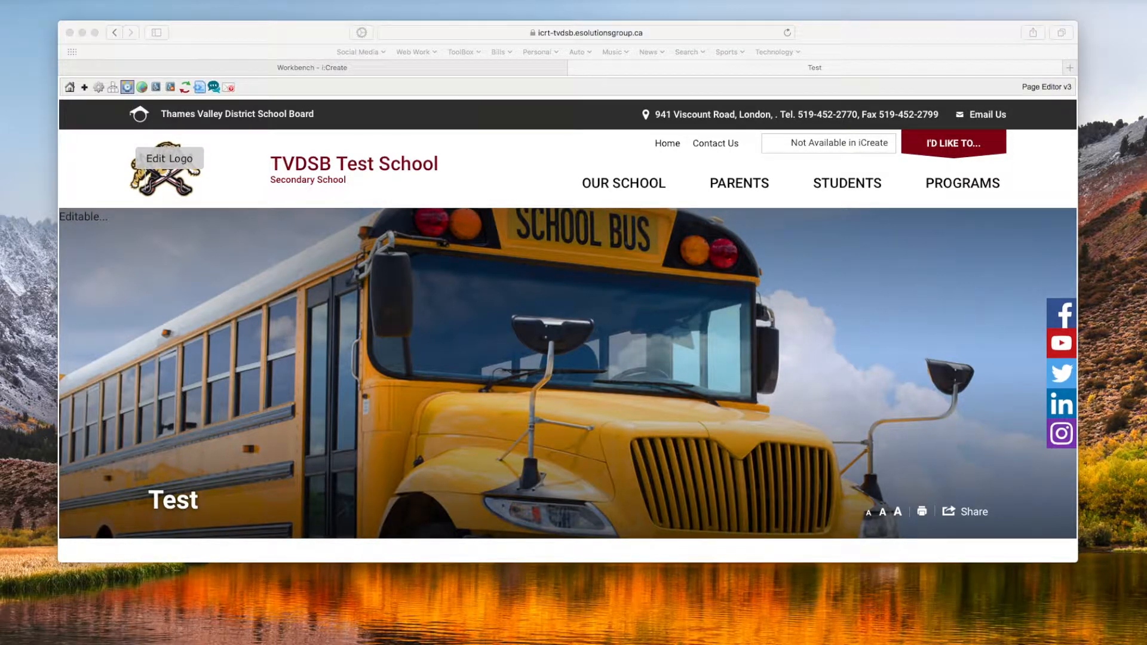
{"action": "left_click_drag", "start_coordinate": [1045, 71], "coordinate": [717, 154]}
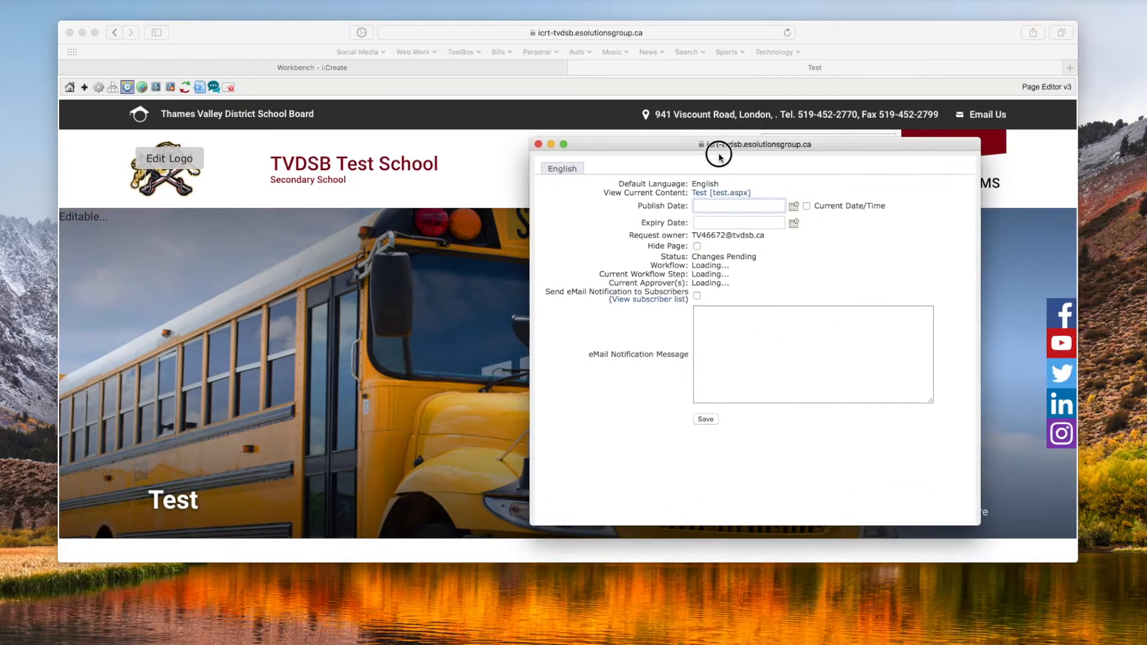
{"action": "left_click", "coordinate": [804, 206]}
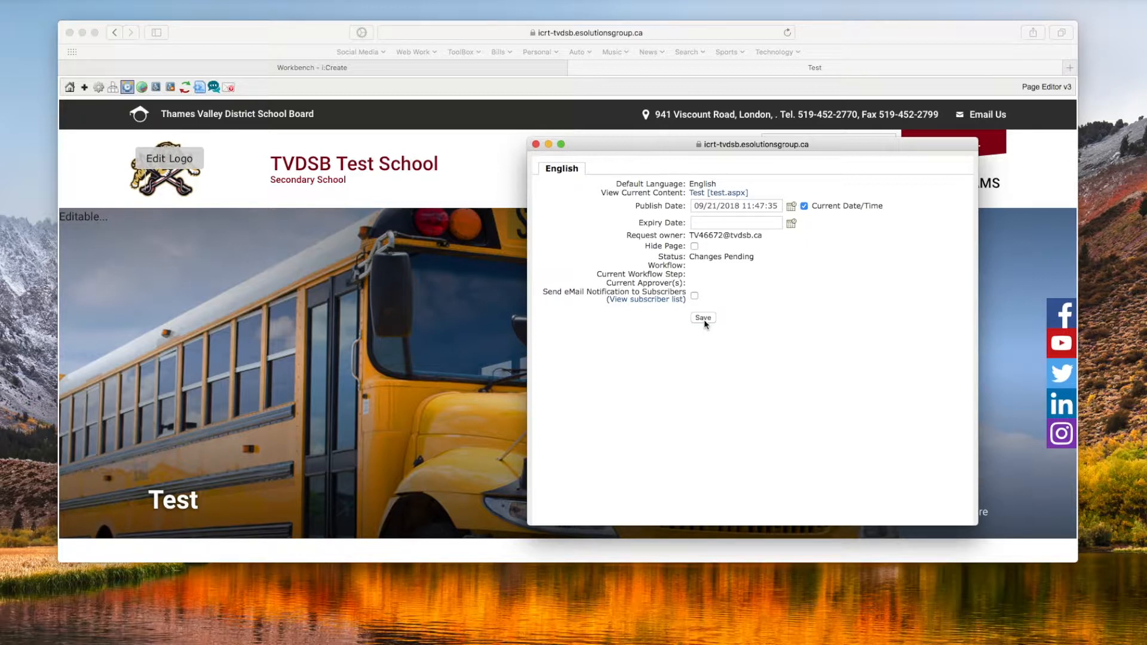
{"action": "left_click", "coordinate": [536, 145]}
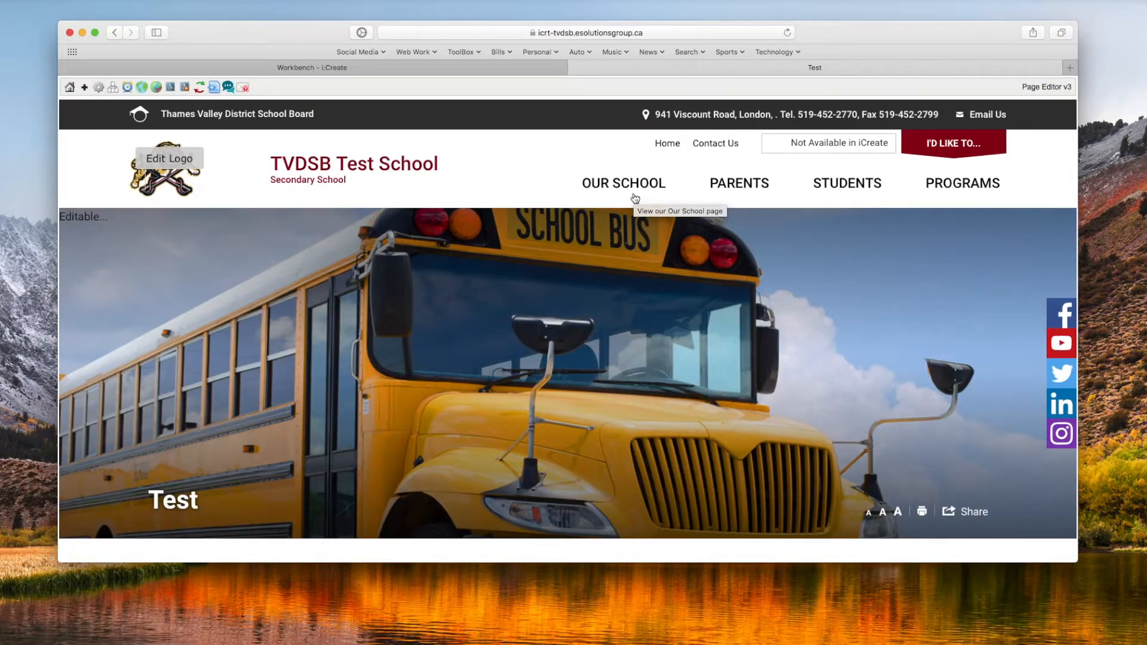
Step: Look through the page's Our School navigation menu for a Test entry
{"action": "mouse_move", "coordinate": [635, 197]}
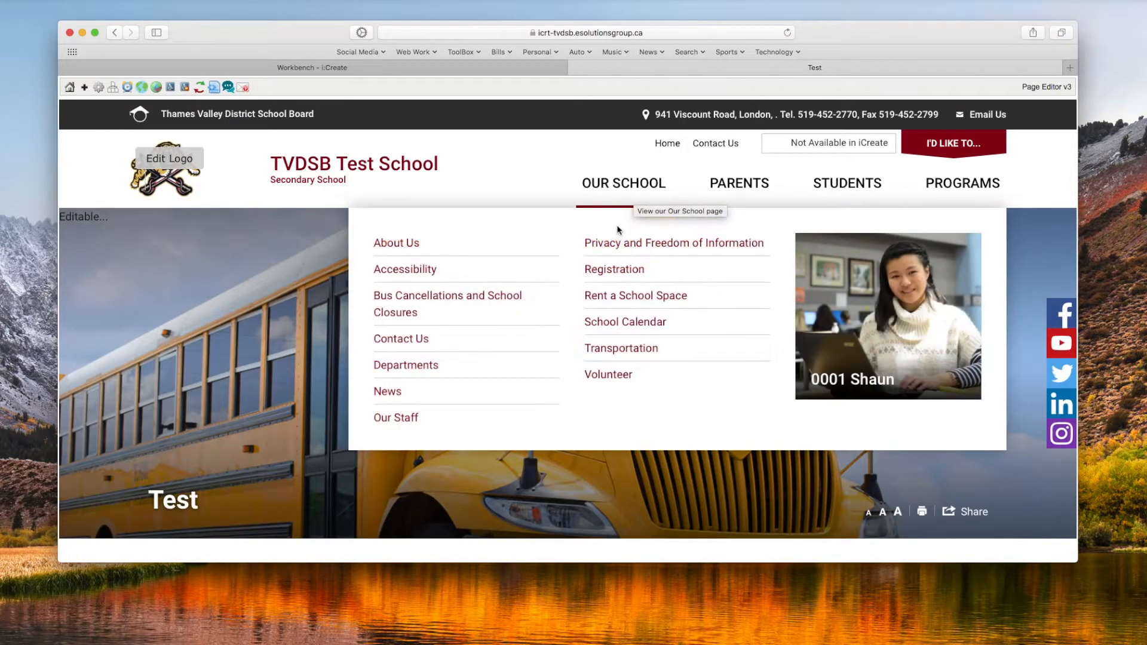
{"action": "scroll", "coordinate": [619, 230], "scroll_direction": "down", "scroll_amount": 2}
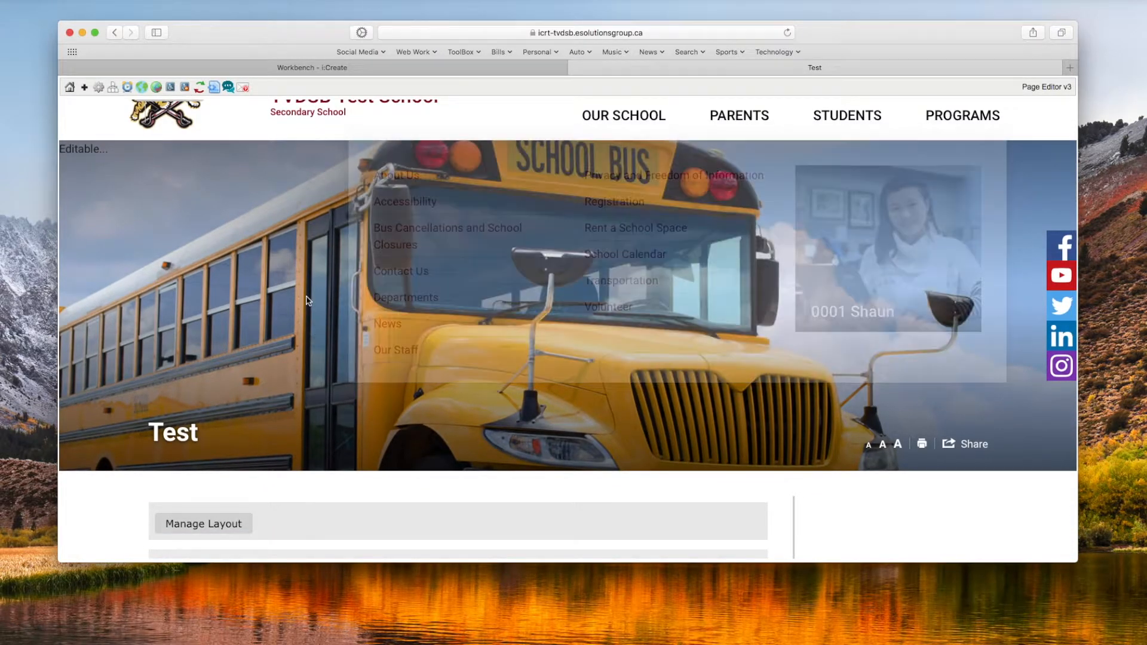
{"action": "scroll", "coordinate": [303, 299], "scroll_direction": "up", "scroll_amount": 1}
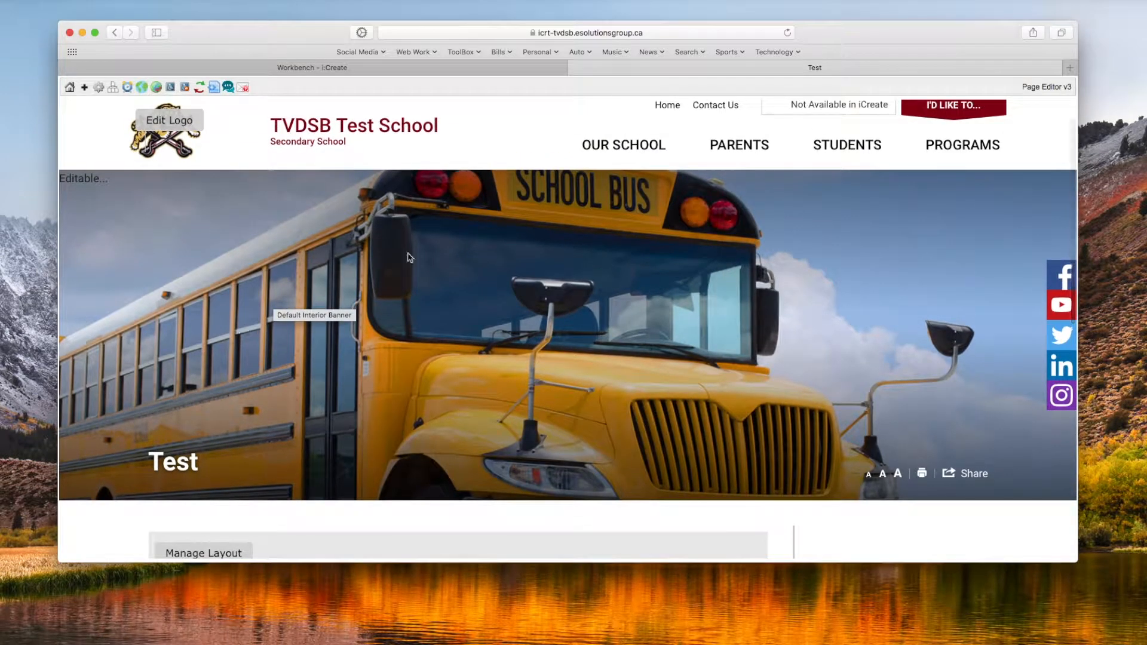
{"action": "mouse_move", "coordinate": [591, 152]}
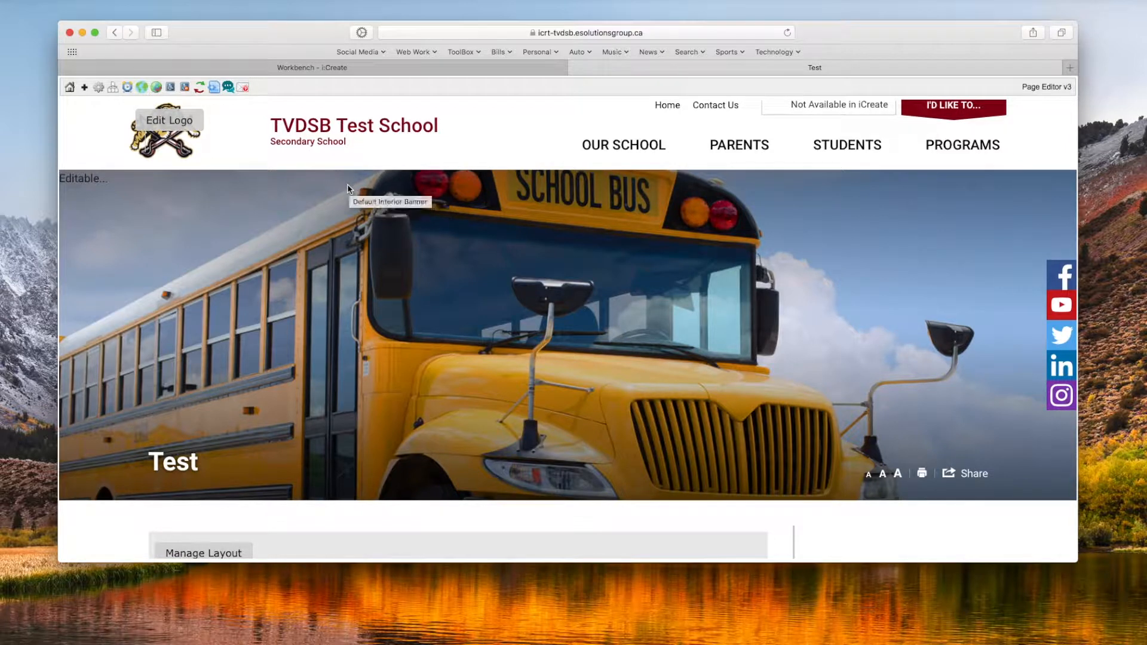
{"action": "left_click", "coordinate": [330, 68]}
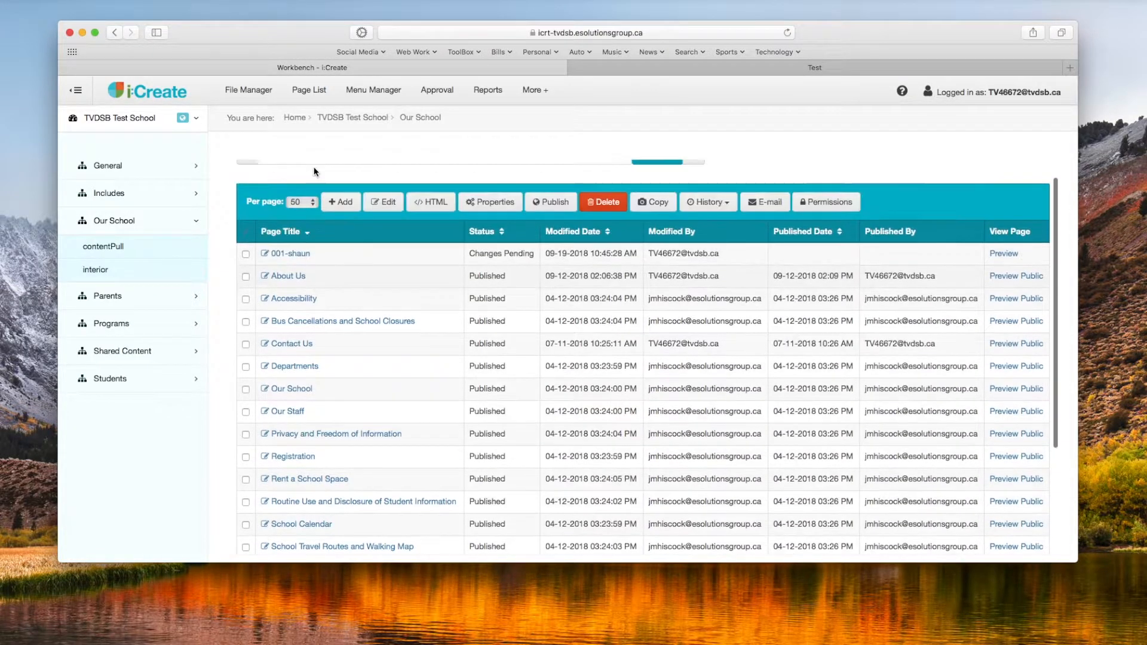
{"action": "left_click", "coordinate": [373, 92]}
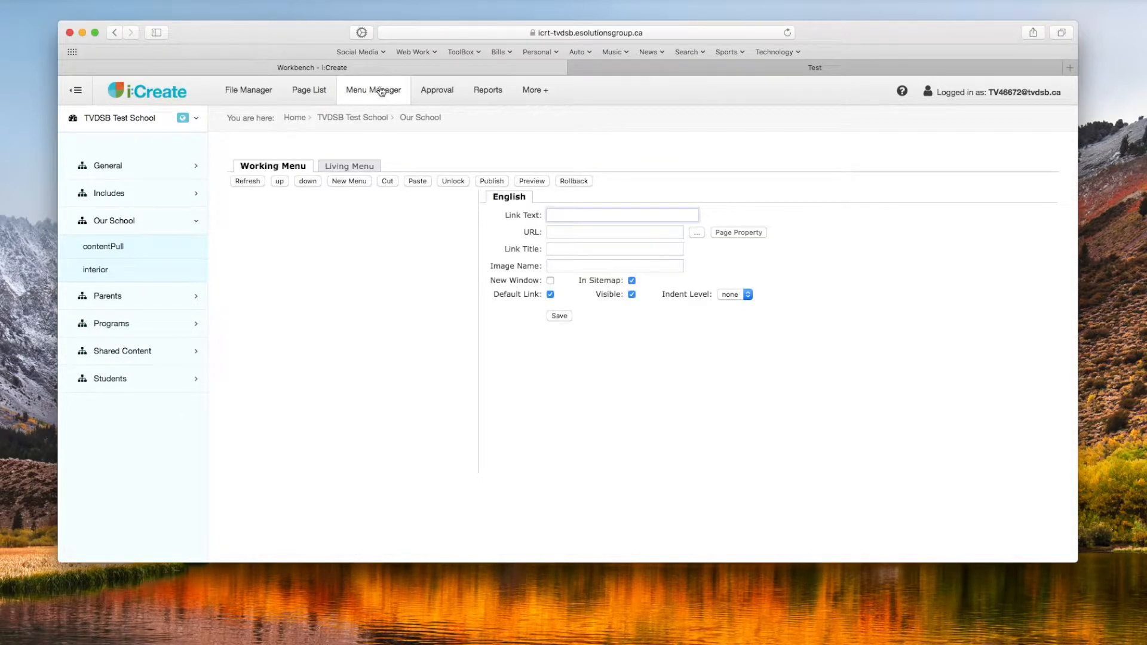
{"action": "left_click", "coordinate": [644, 70]}
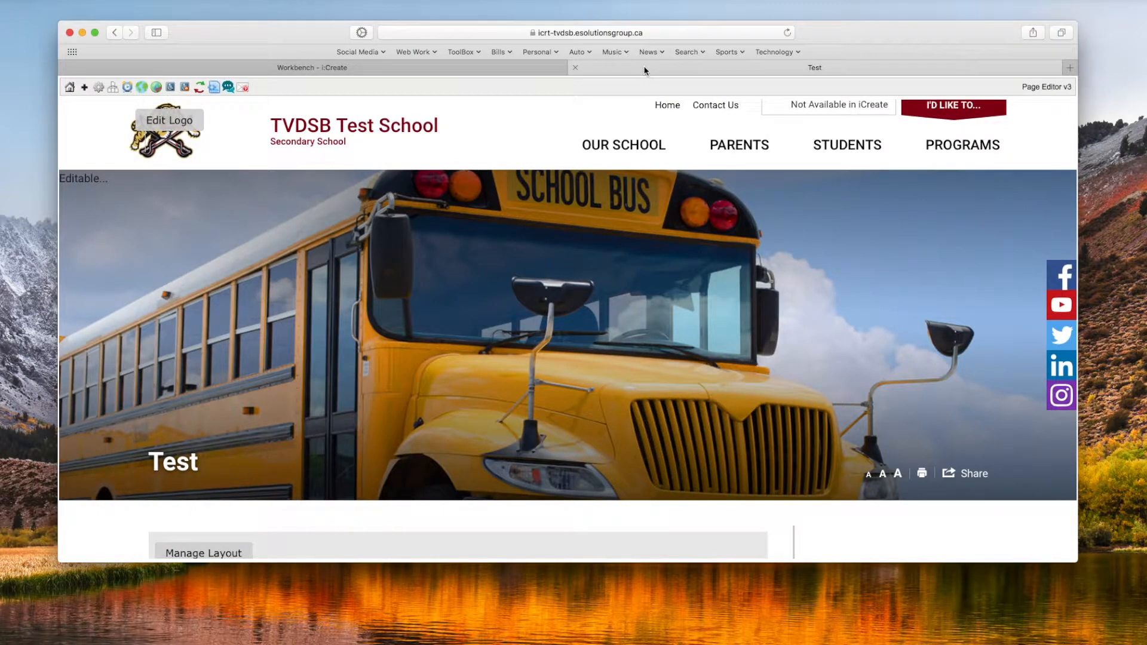
{"action": "scroll", "coordinate": [424, 267], "scroll_direction": "down", "scroll_amount": 5}
{"action": "scroll", "coordinate": [425, 270], "scroll_direction": "up", "scroll_amount": 3}
{"action": "scroll", "coordinate": [425, 270], "scroll_direction": "up", "scroll_amount": 2}
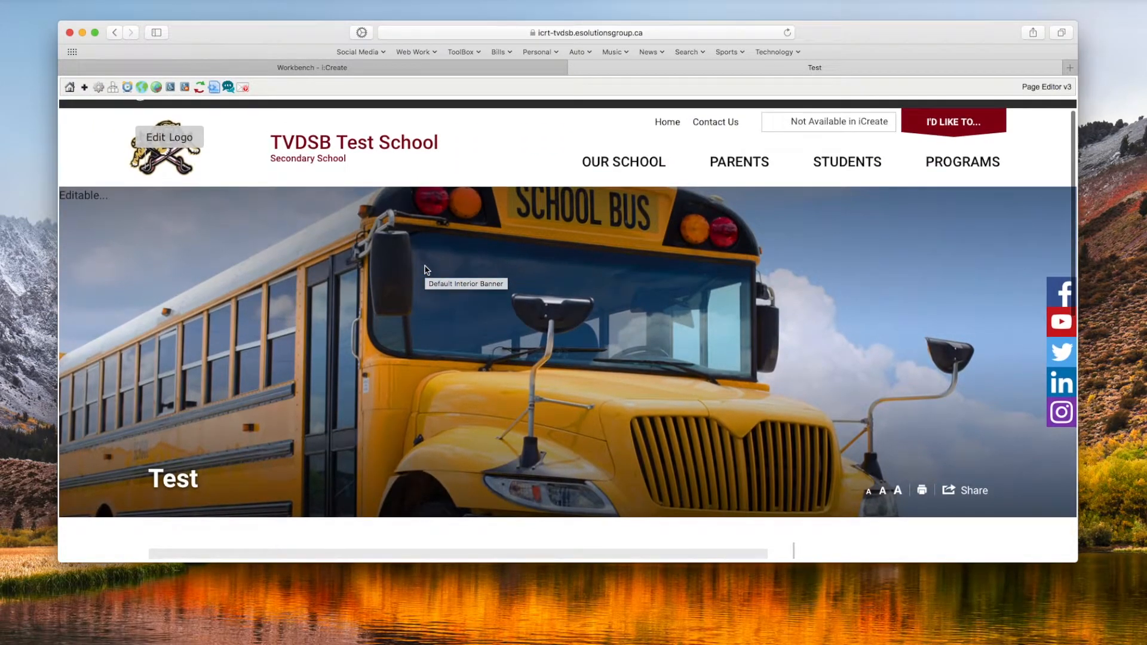
Step: Open menu management from the page editor, unlock the menu data, and lock it again for editing
{"action": "left_click", "coordinate": [113, 88]}
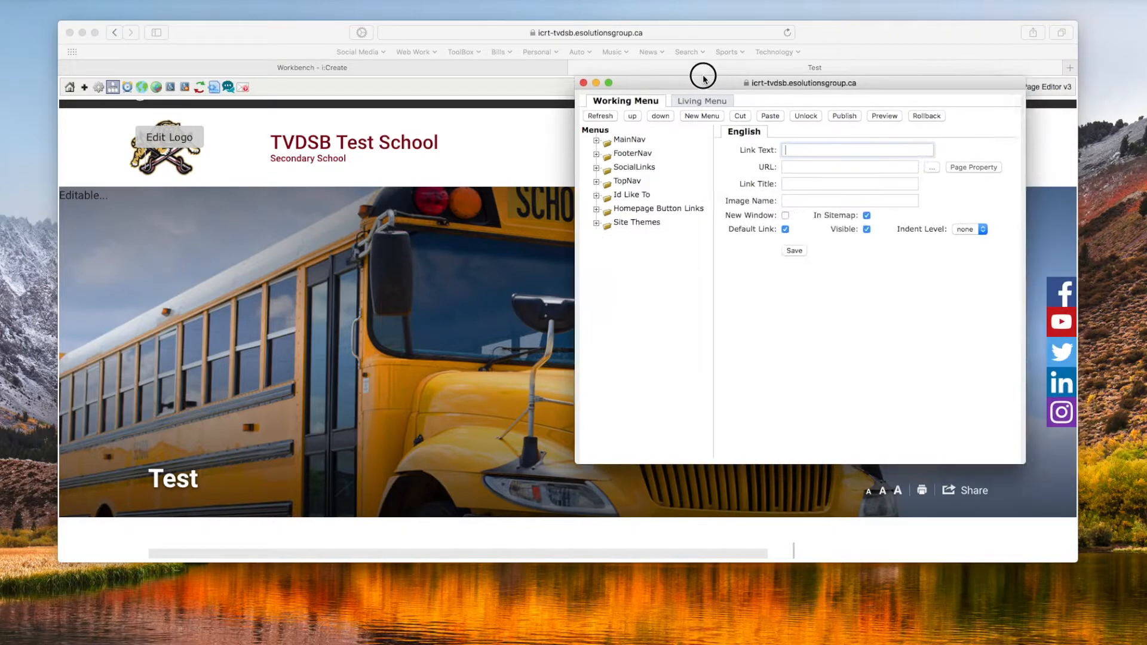
{"action": "left_click_drag", "start_coordinate": [699, 72], "coordinate": [621, 92]}
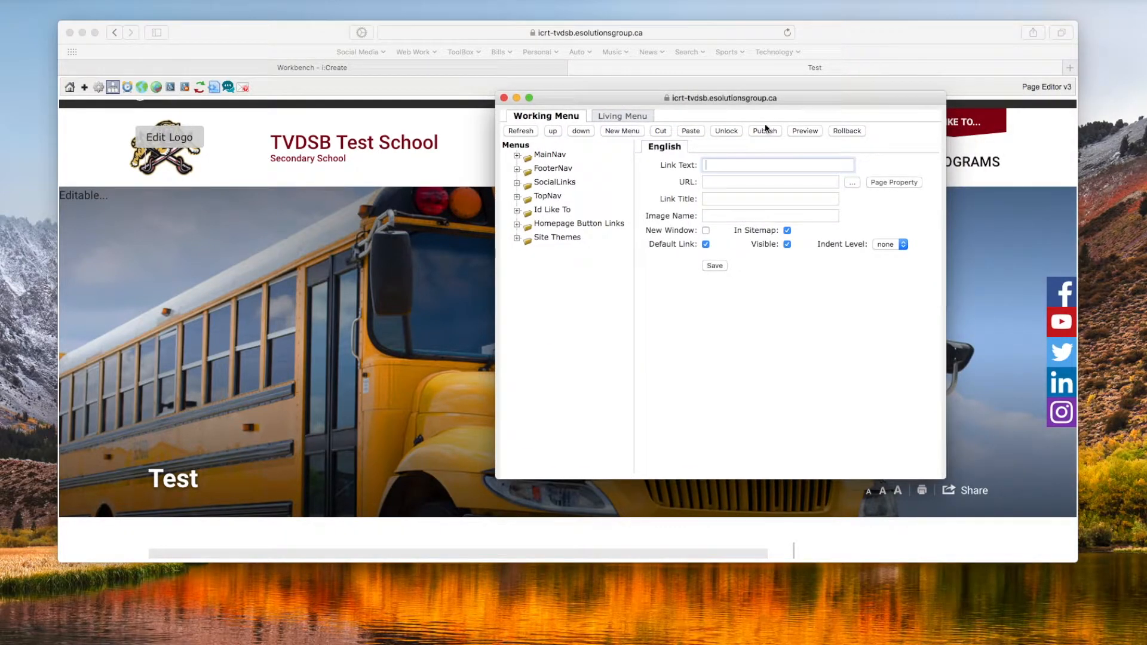
{"action": "left_click", "coordinate": [728, 132]}
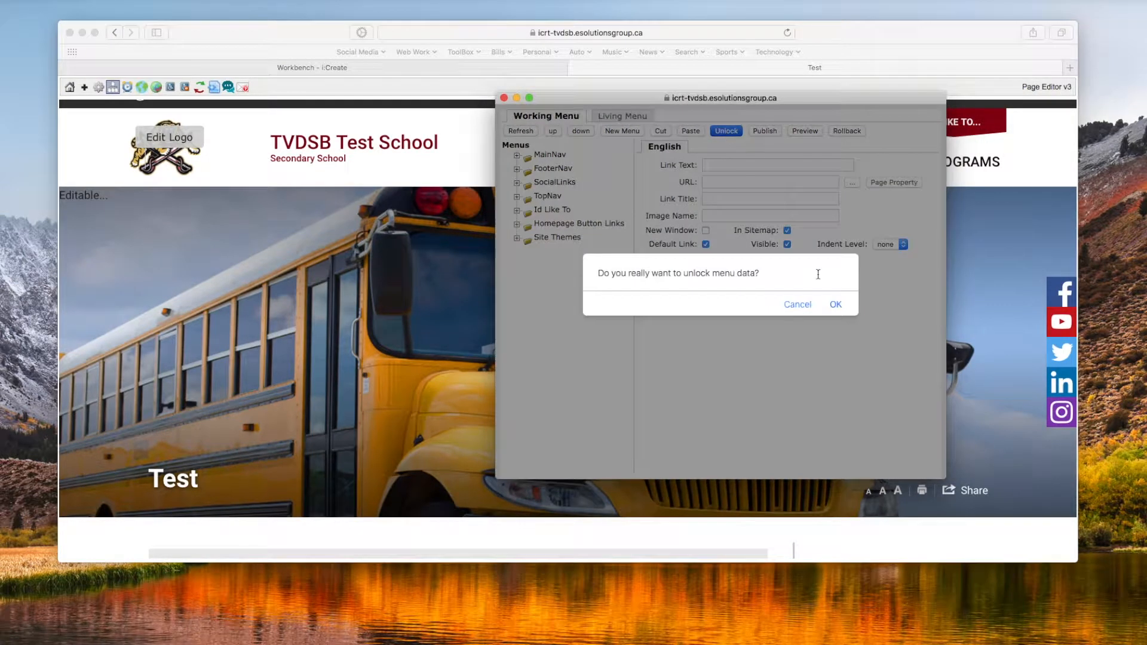
{"action": "left_click", "coordinate": [835, 304]}
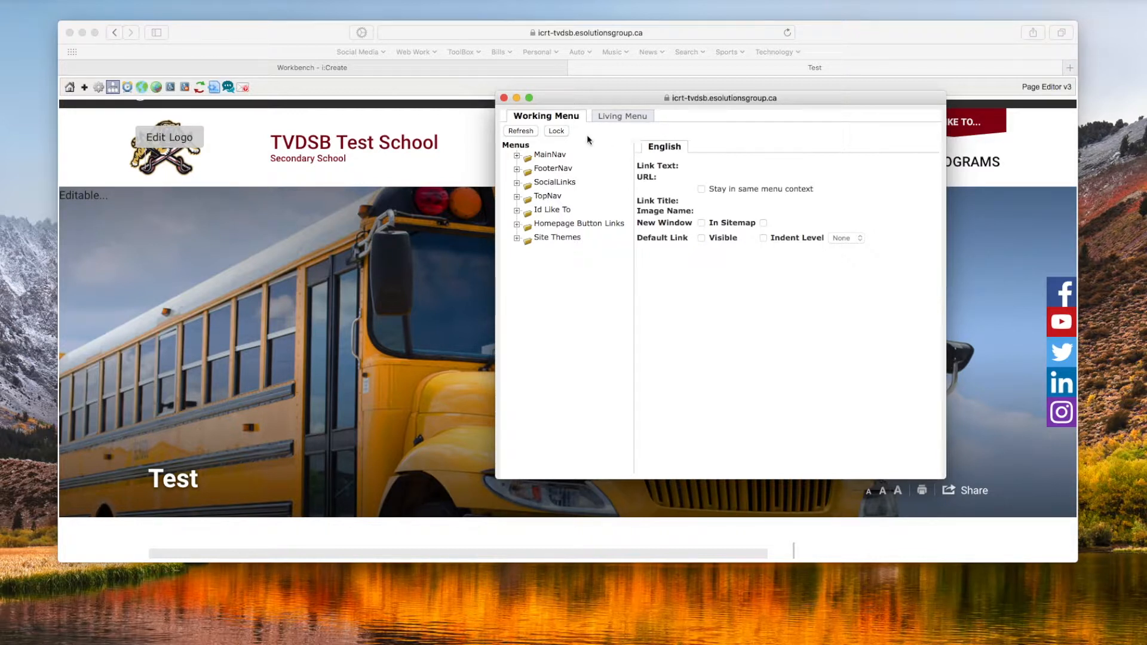
{"action": "left_click", "coordinate": [556, 131]}
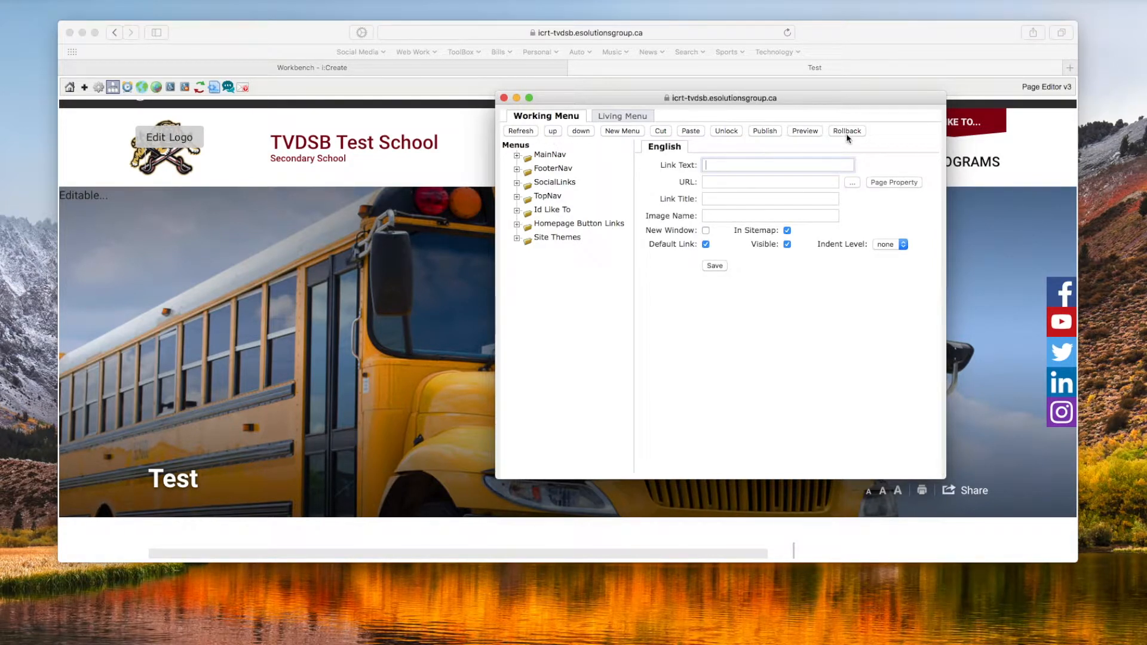
Step: Add a new menu item under Our School in MainNav that links to the Test page, and save it
{"action": "left_click", "coordinate": [516, 157]}
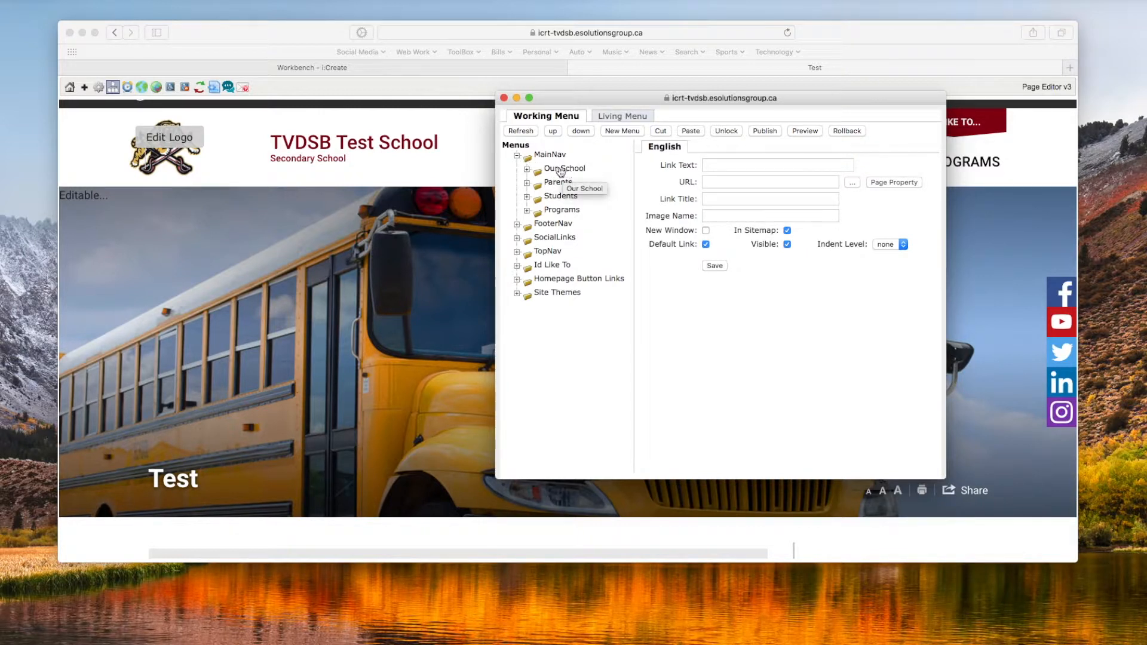
{"action": "left_click", "coordinate": [527, 170]}
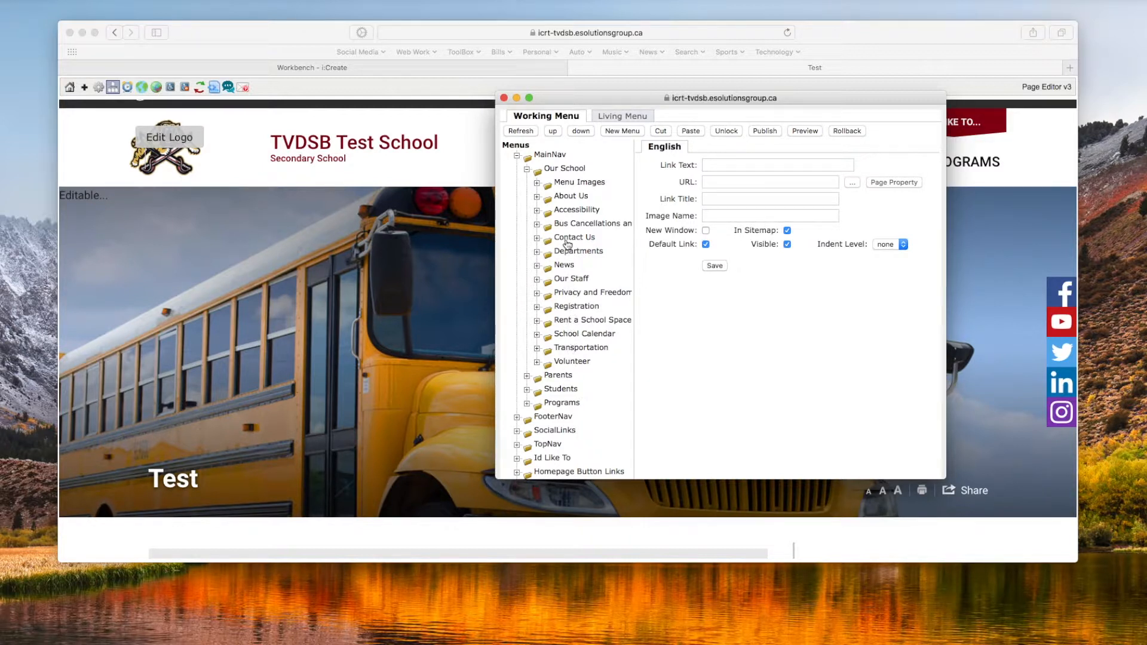
{"action": "left_click", "coordinate": [561, 170]}
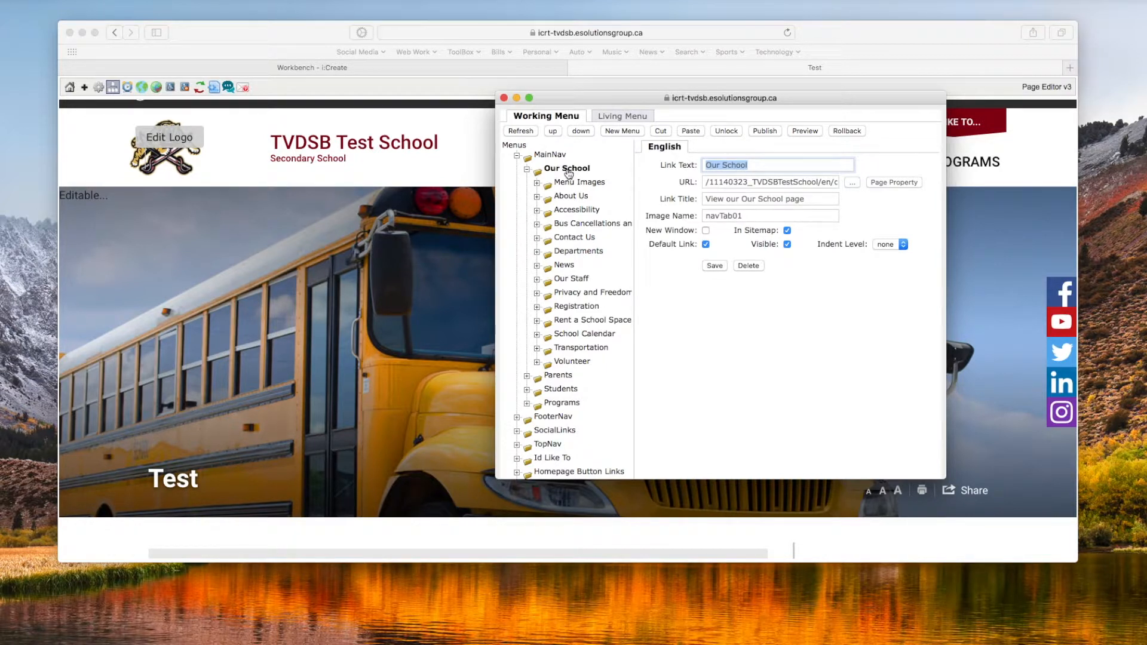
{"action": "left_click", "coordinate": [622, 130]}
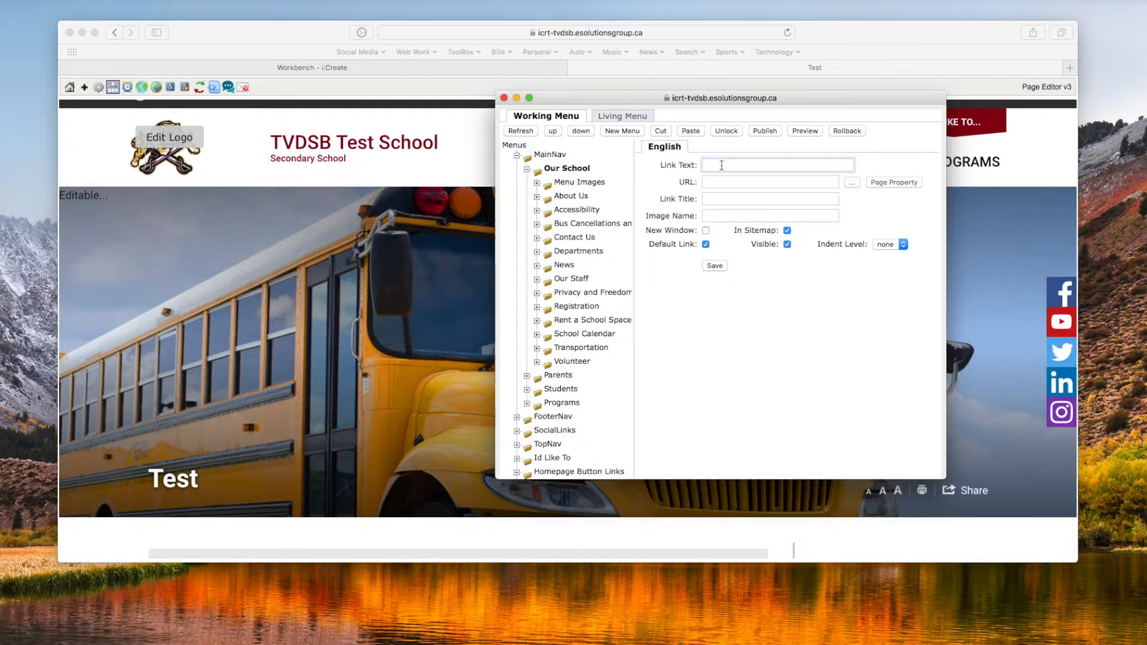
{"action": "type", "text": "tes"}
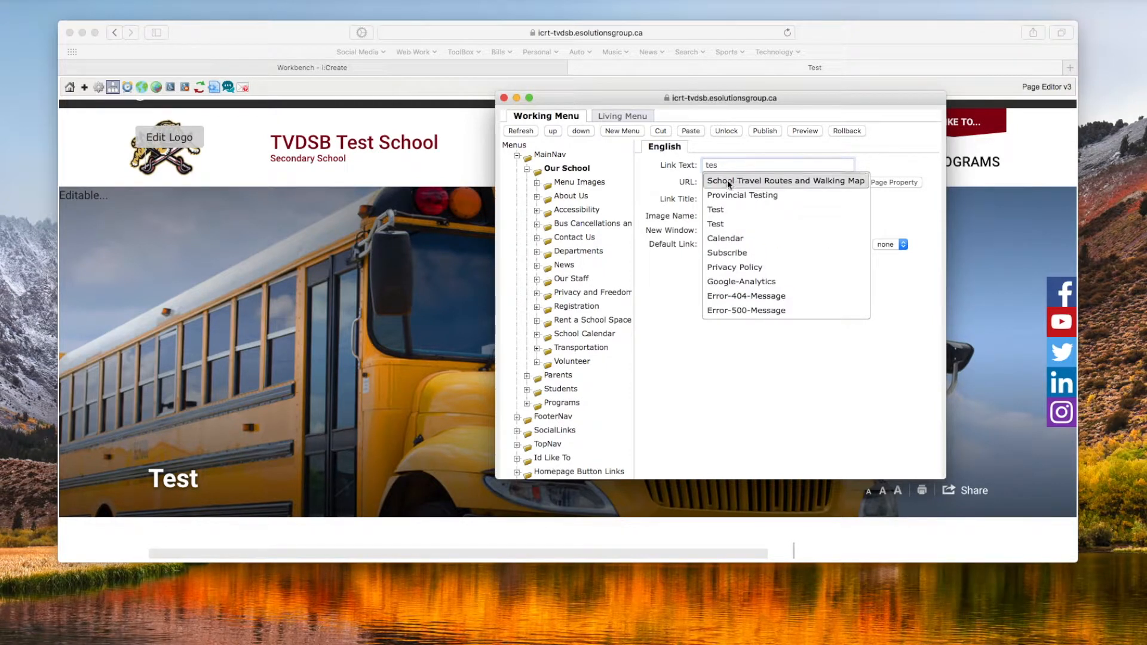
{"action": "left_click", "coordinate": [736, 209]}
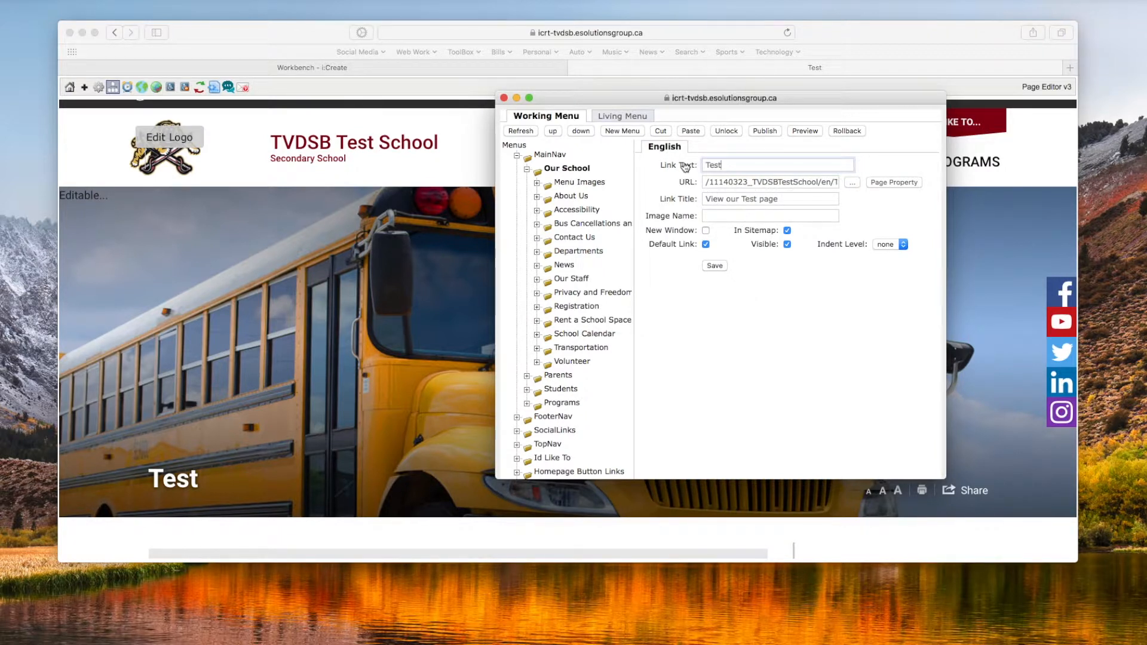
{"action": "left_click", "coordinate": [713, 266]}
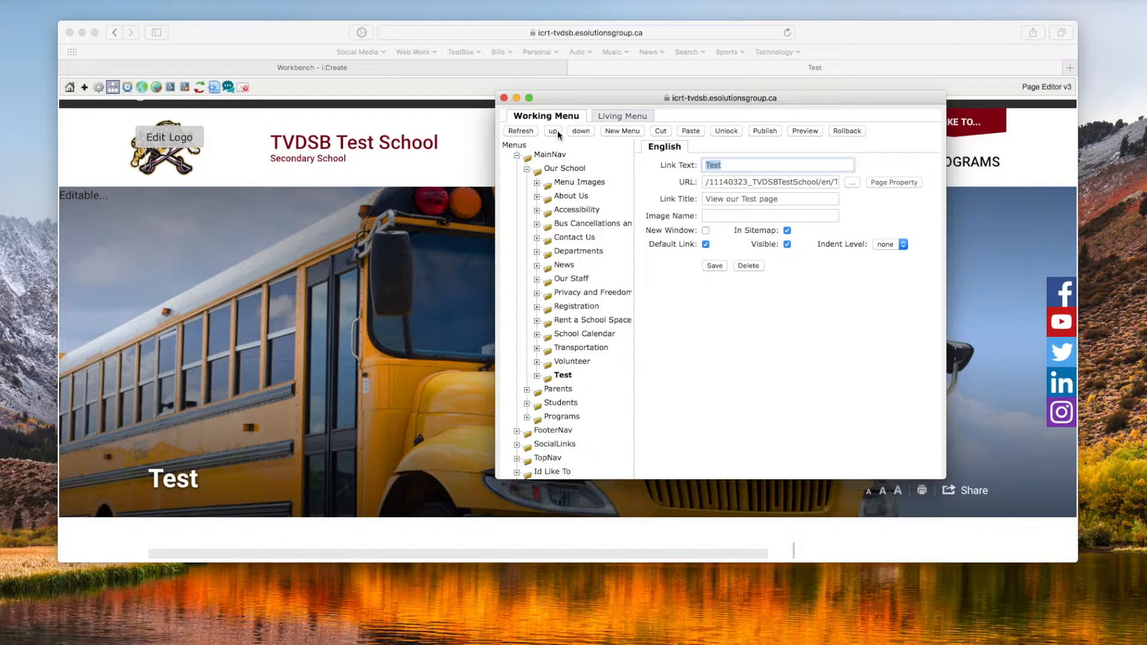
Step: Move the Test menu item up two places to sit above Transportation, and publish the menu data
{"action": "left_click", "coordinate": [554, 132]}
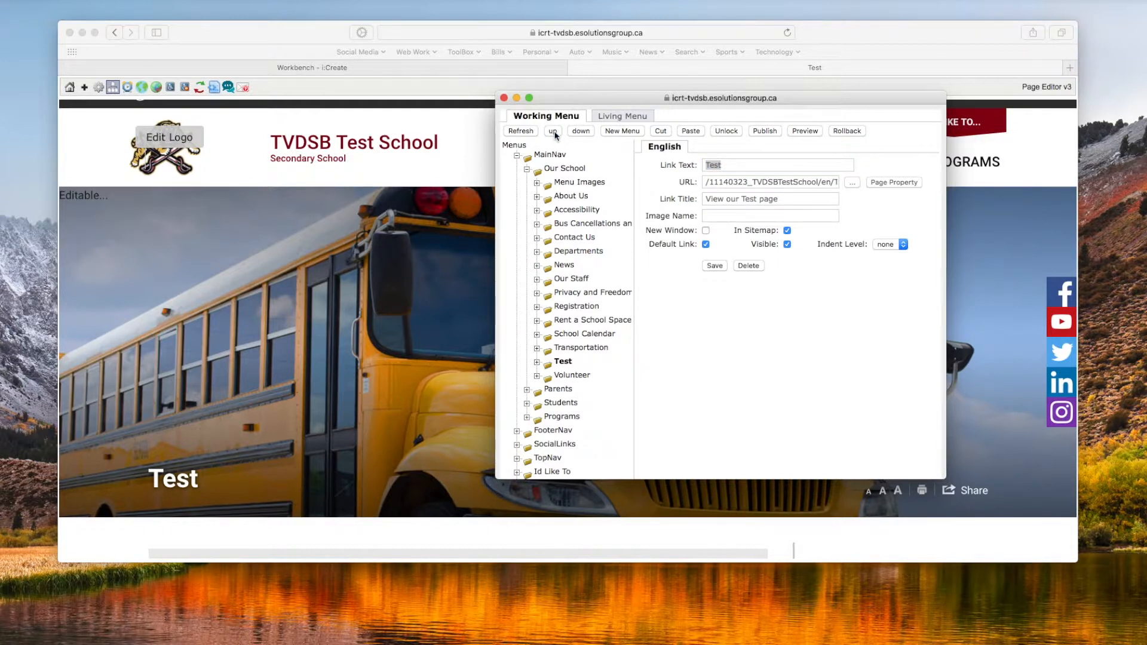
{"action": "left_click", "coordinate": [554, 133]}
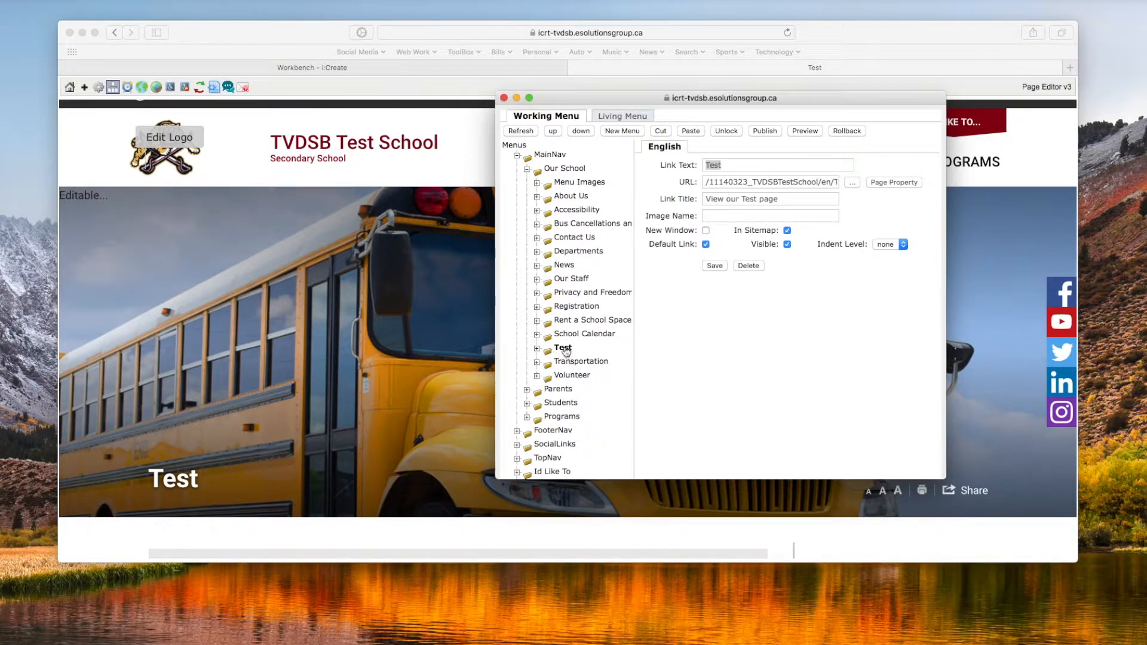
{"action": "left_click", "coordinate": [764, 130]}
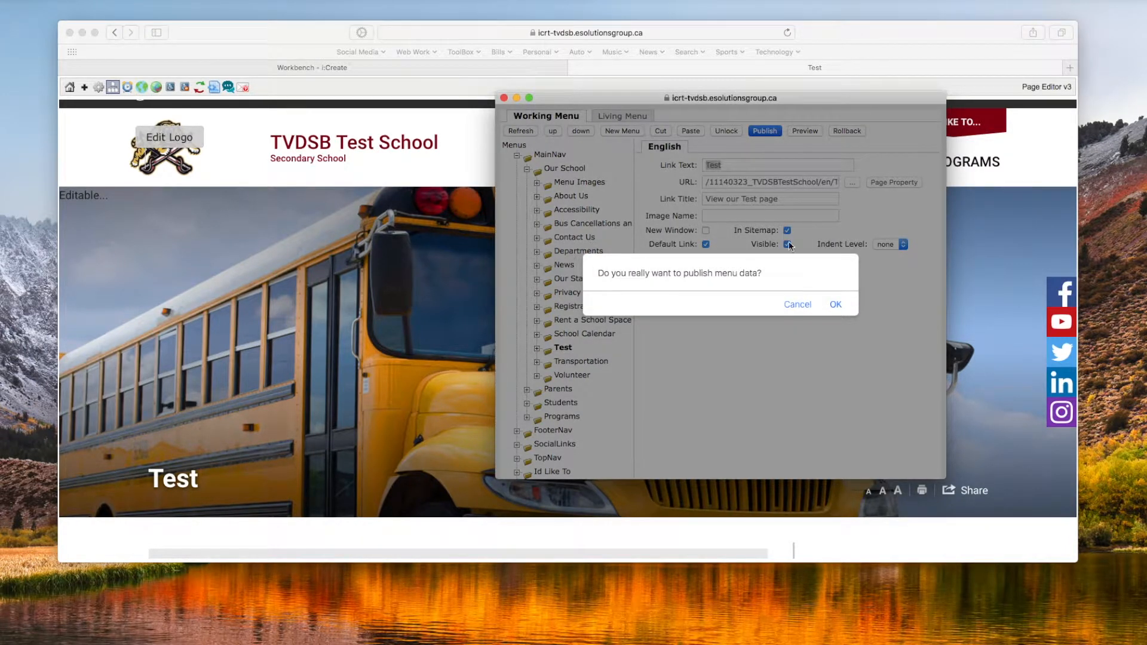
{"action": "left_click", "coordinate": [837, 304]}
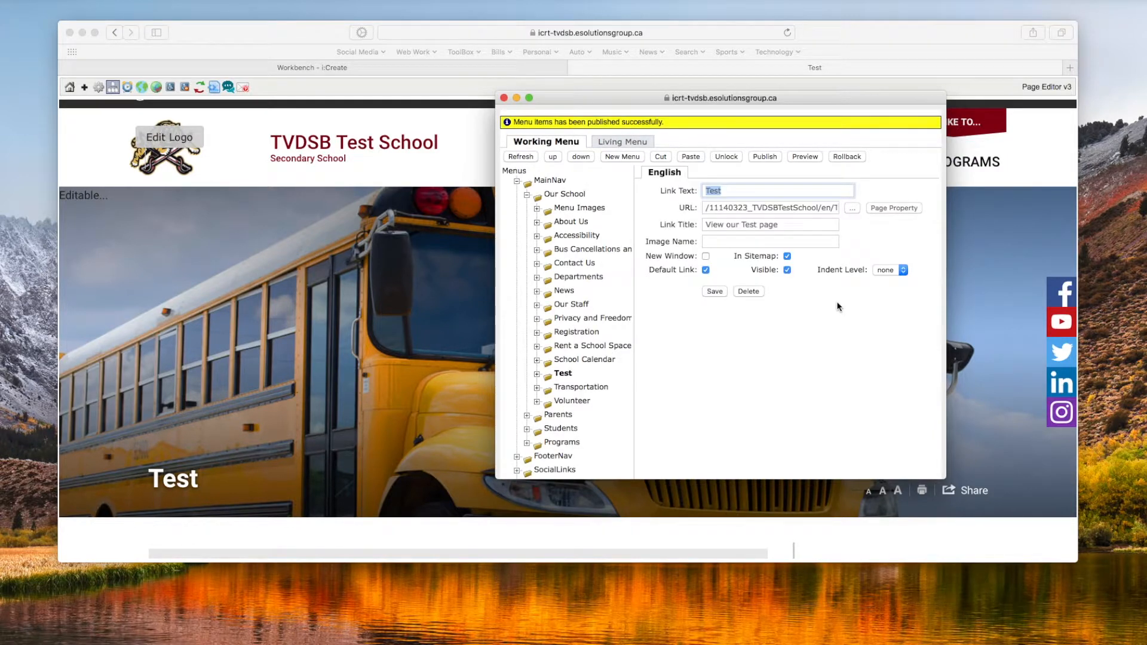
{"action": "left_click", "coordinate": [504, 99]}
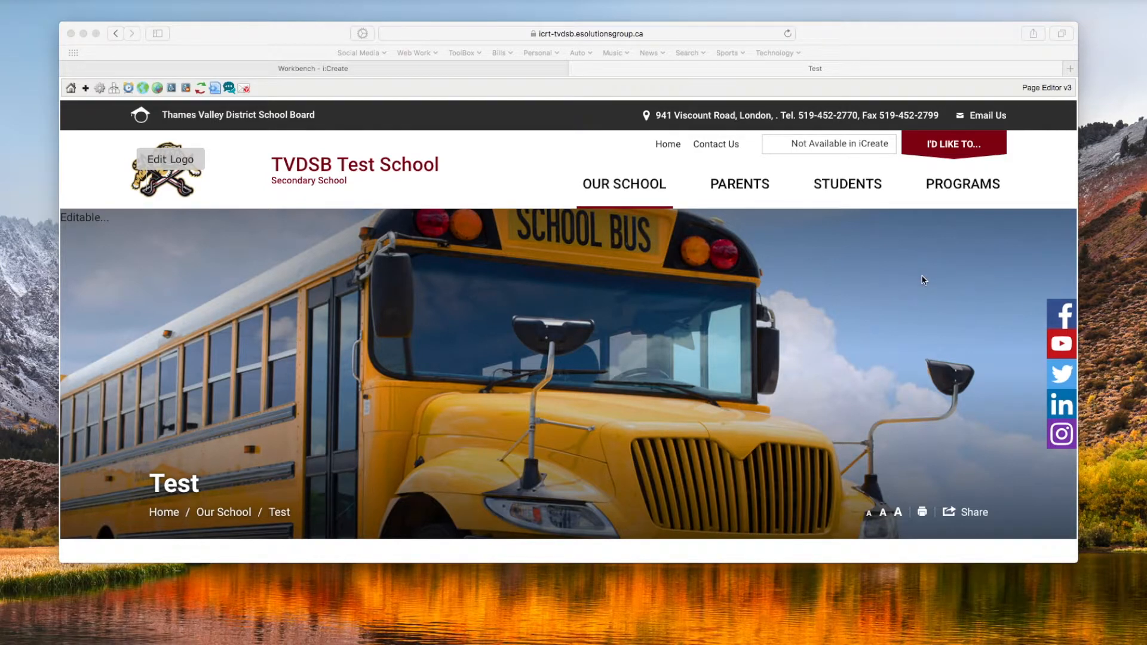
Step: Check the breadcrumb and side navigation of the reloaded Test page
{"action": "scroll", "coordinate": [923, 280], "scroll_direction": "down", "scroll_amount": 2}
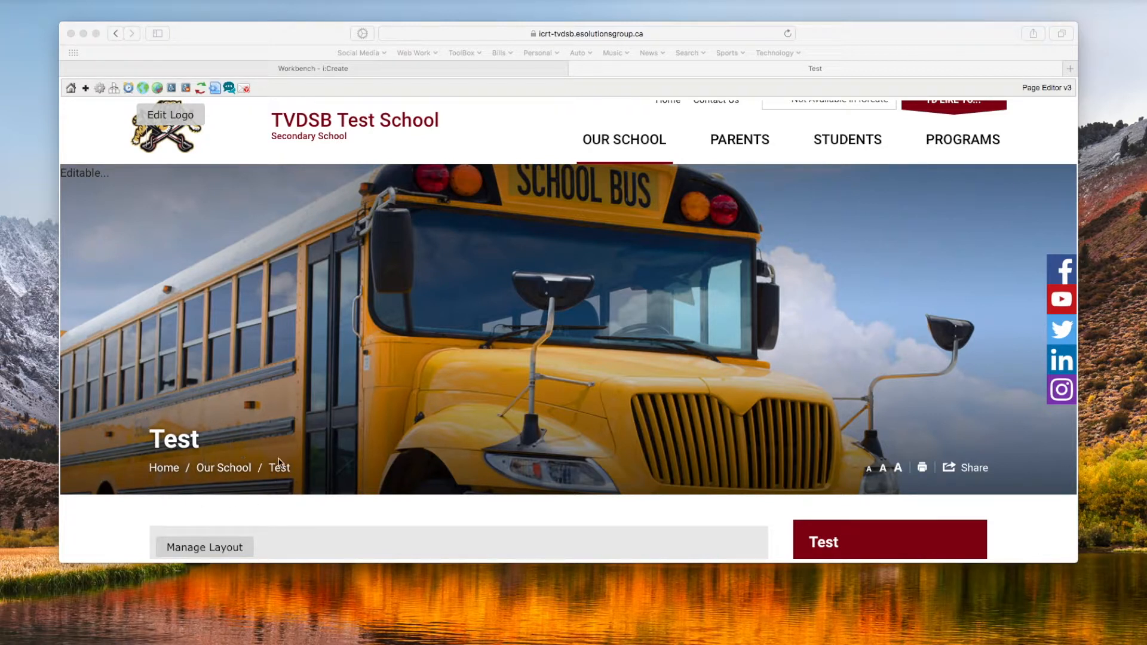
{"action": "scroll", "coordinate": [285, 468], "scroll_direction": "up", "scroll_amount": 2}
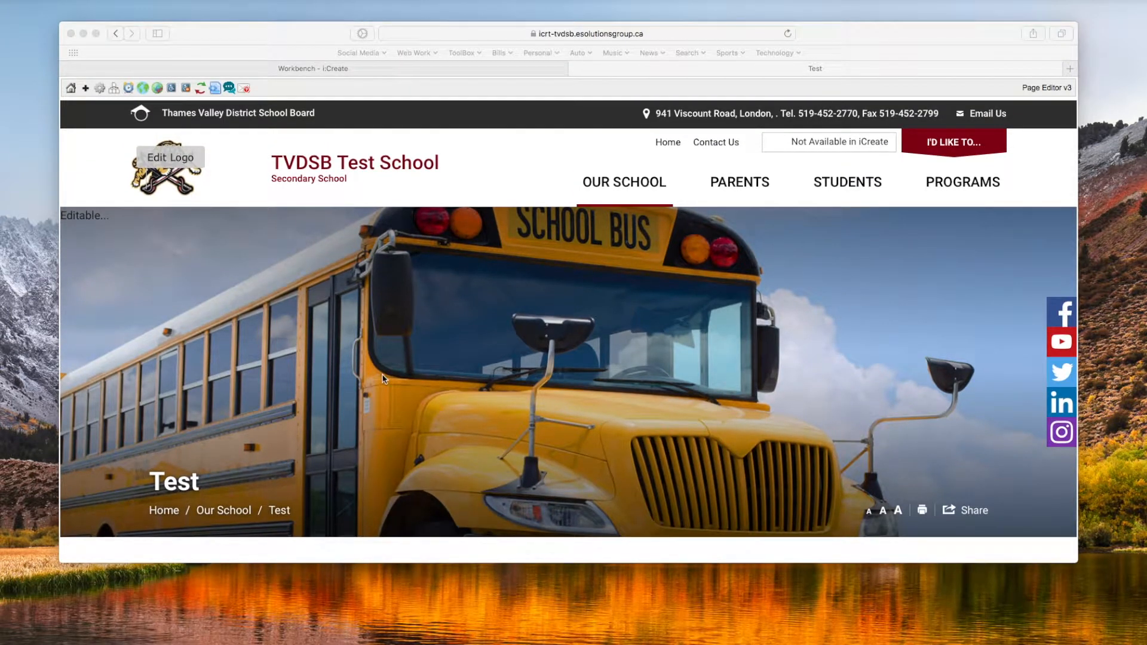
Step: Reload the Test page, check its Our School navigation menu, and close the page to return to the Workbench
{"action": "left_click", "coordinate": [295, 30]}
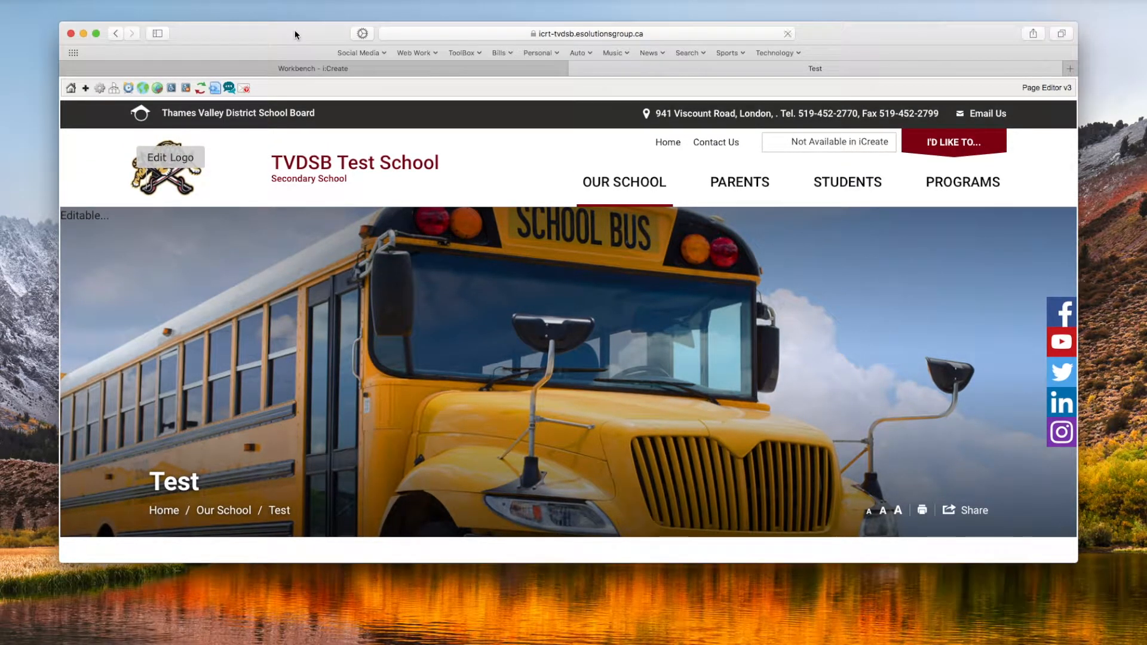
{"action": "key", "text": "super+r"}
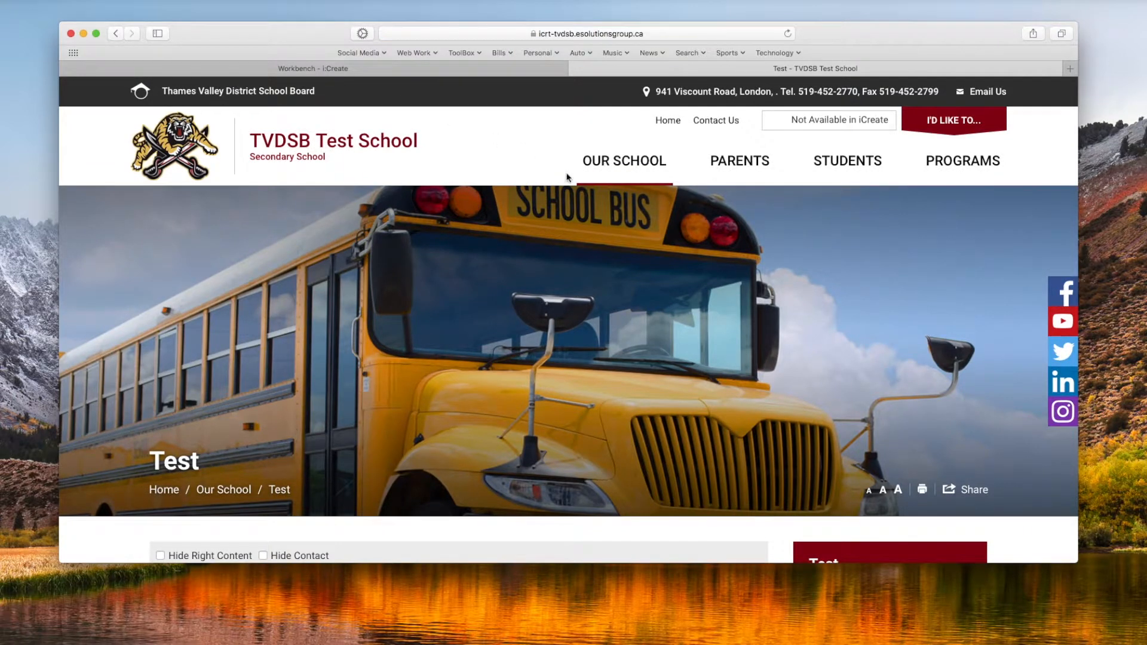
{"action": "mouse_move", "coordinate": [603, 176]}
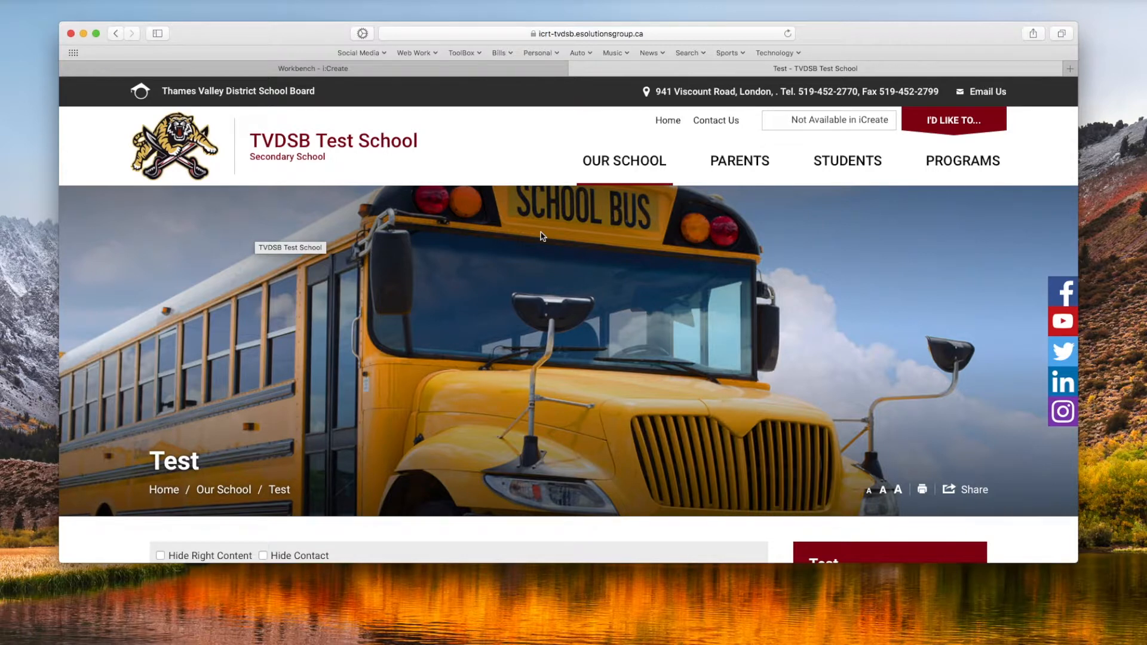
{"action": "left_click", "coordinate": [575, 69]}
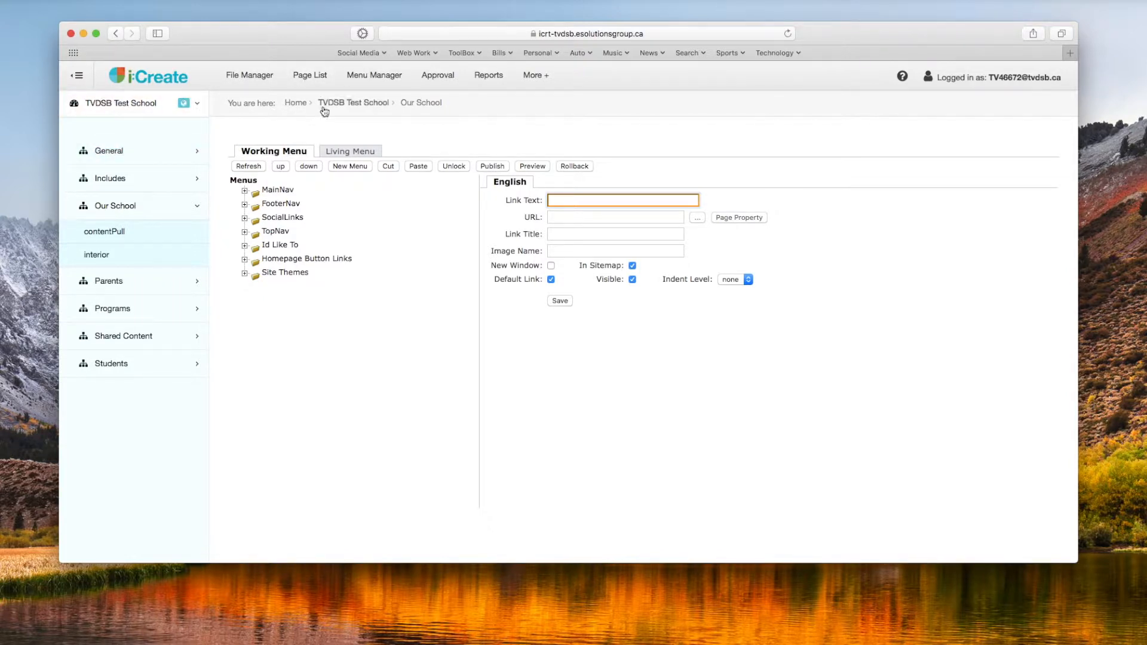
Step: Delete the Test menu item from Our School under MainNav in the working menu
{"action": "left_click", "coordinate": [363, 83]}
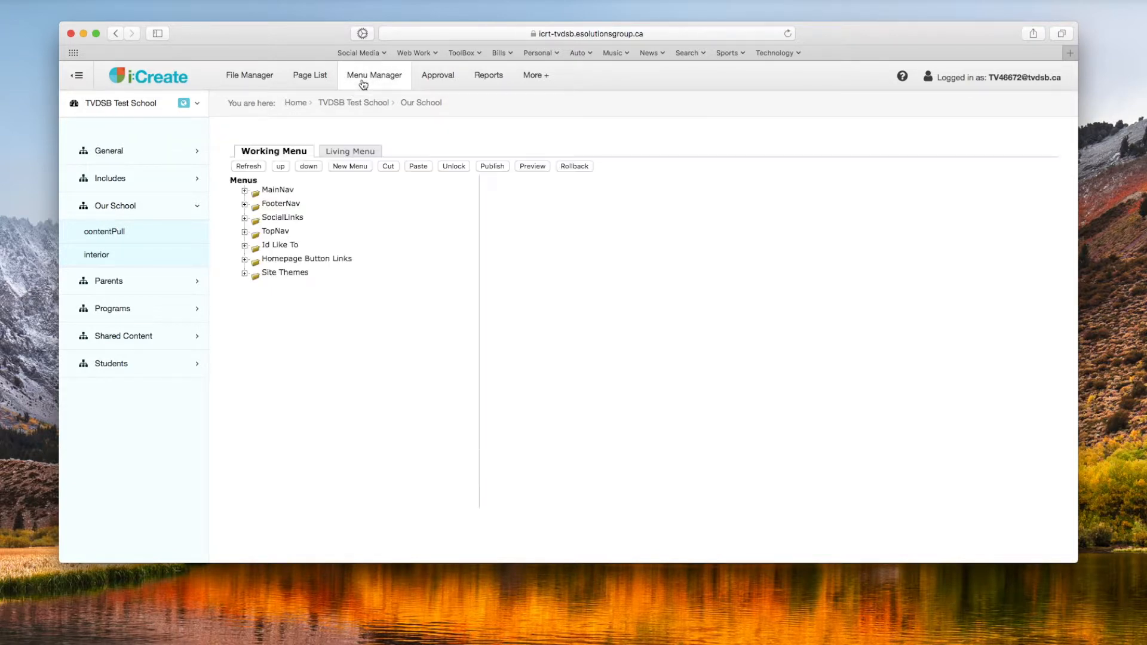
{"action": "left_click", "coordinate": [245, 192]}
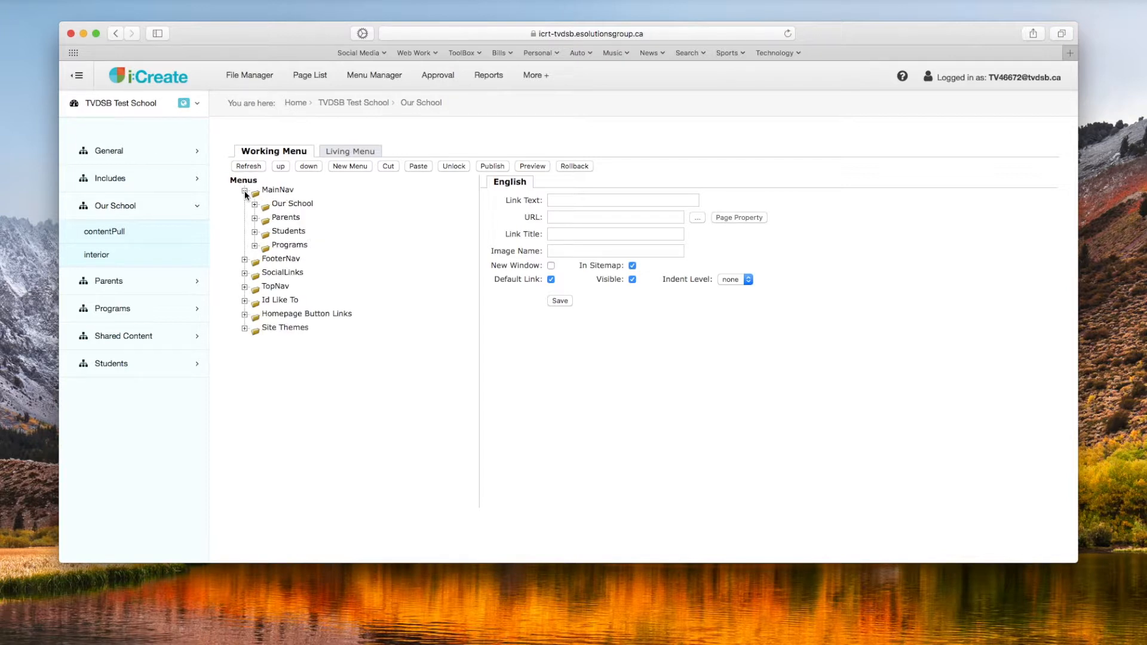
{"action": "left_click", "coordinate": [255, 207]}
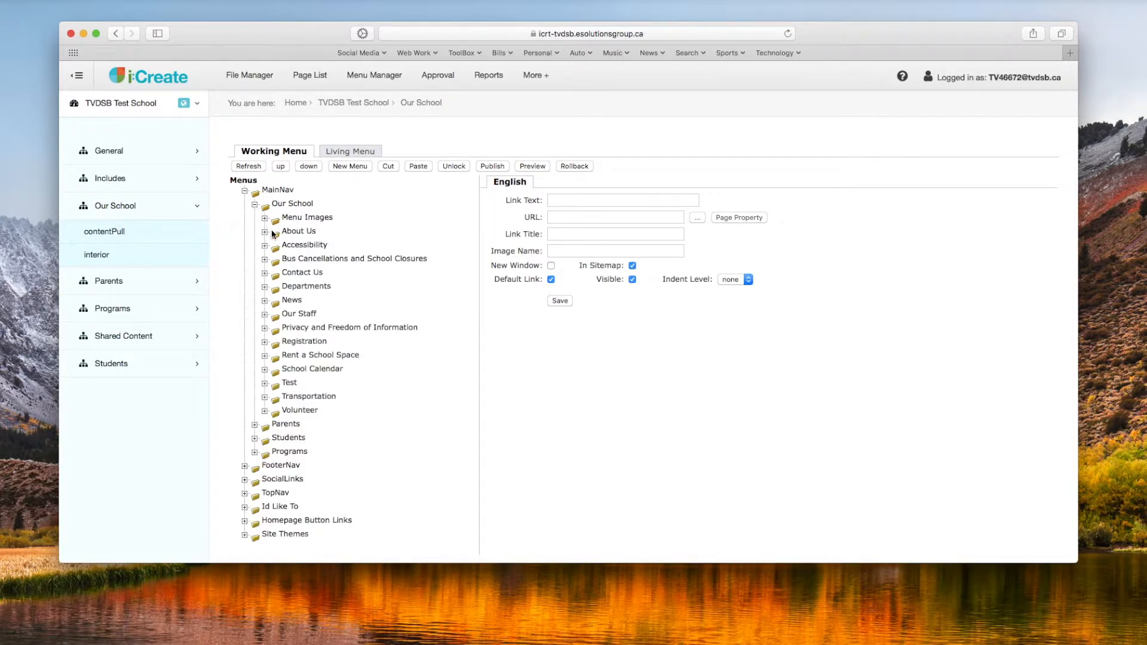
{"action": "left_click", "coordinate": [293, 385]}
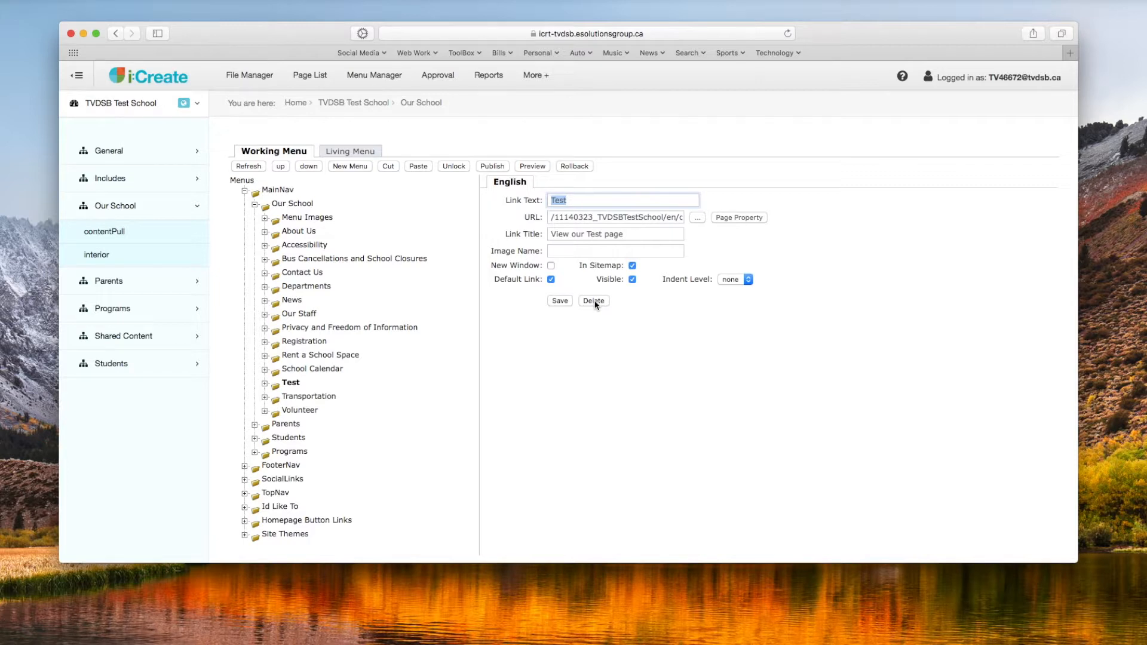
{"action": "left_click", "coordinate": [292, 386]}
{"action": "left_click", "coordinate": [598, 301]}
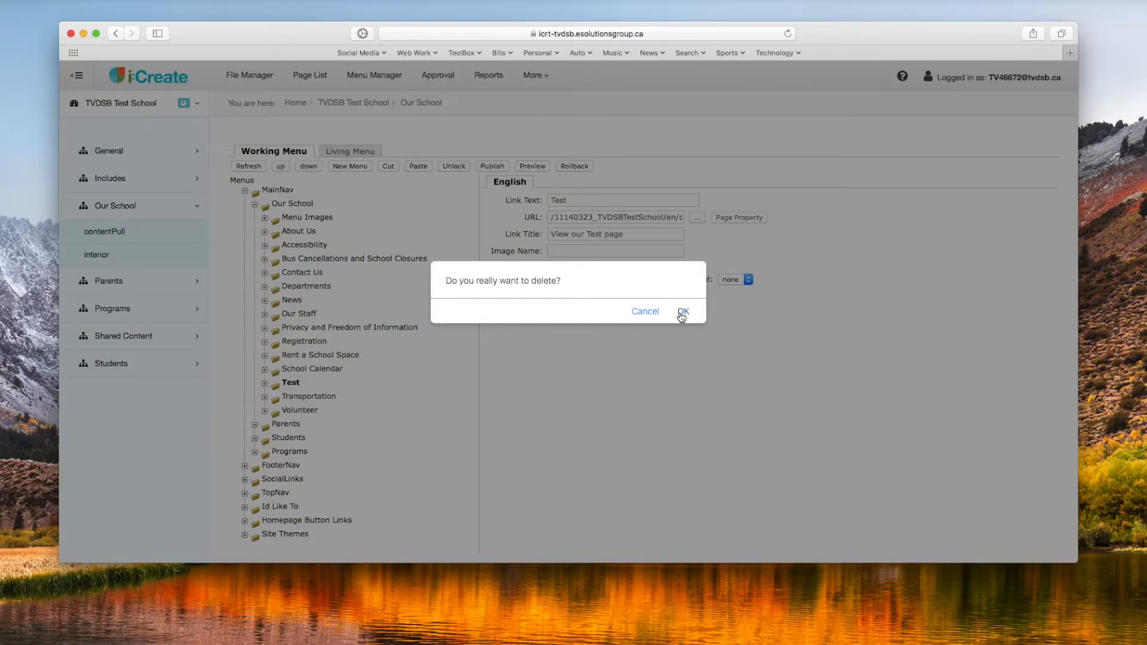
{"action": "left_click", "coordinate": [682, 312]}
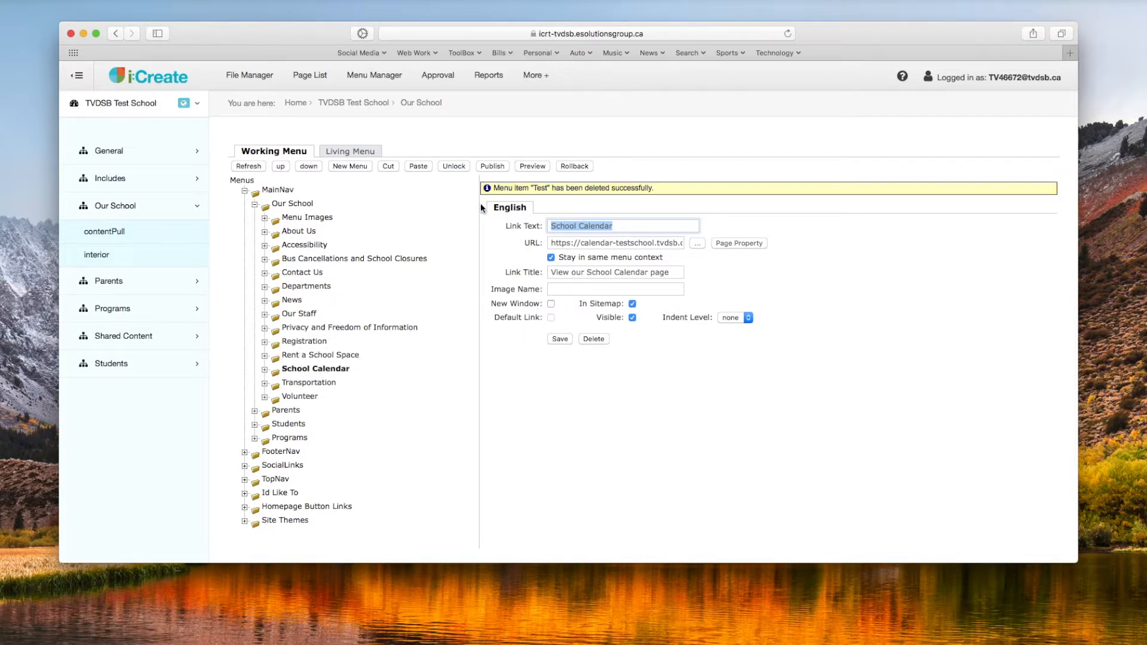
Step: Publish the menu data and unlock it
{"action": "left_click", "coordinate": [493, 166]}
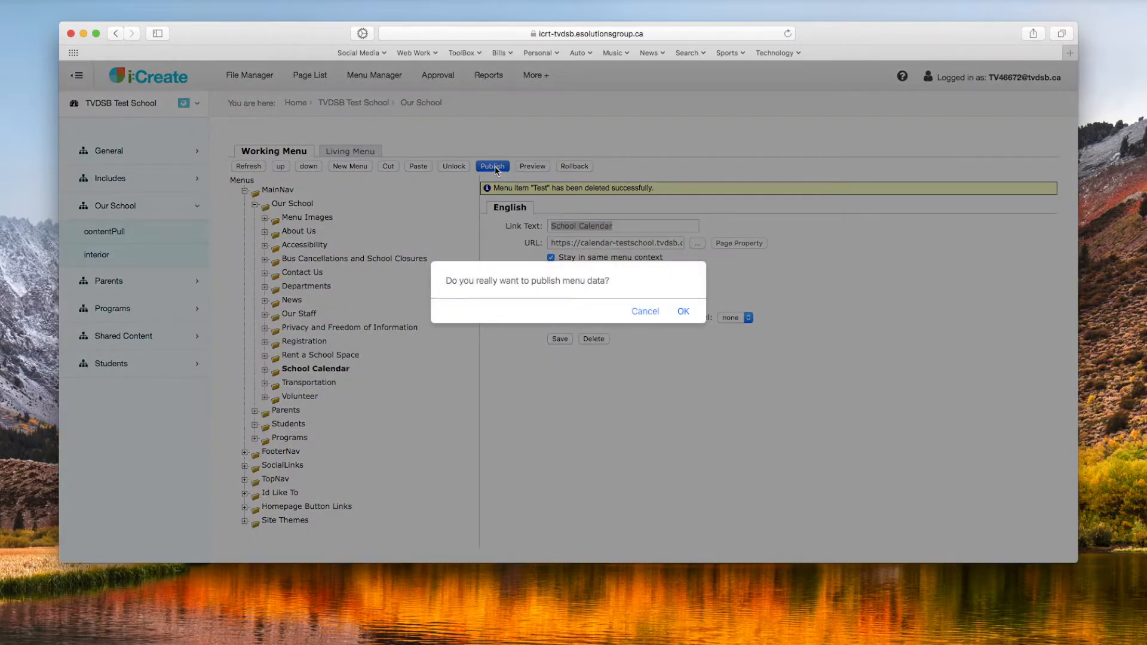
{"action": "left_click", "coordinate": [684, 312]}
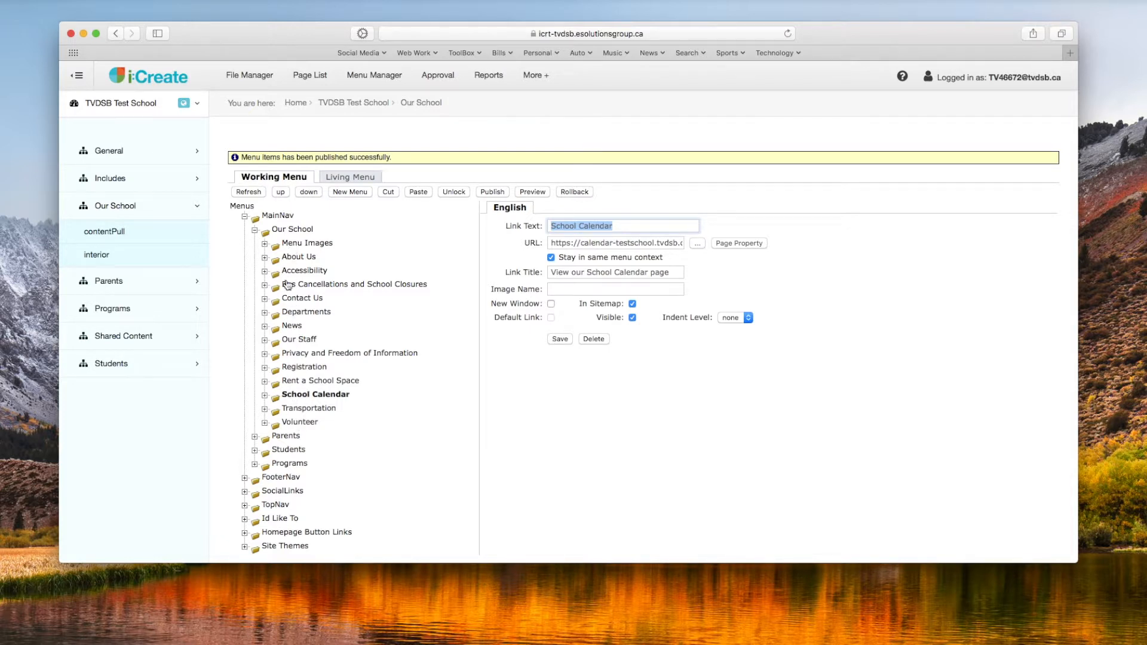
{"action": "left_click", "coordinate": [452, 193]}
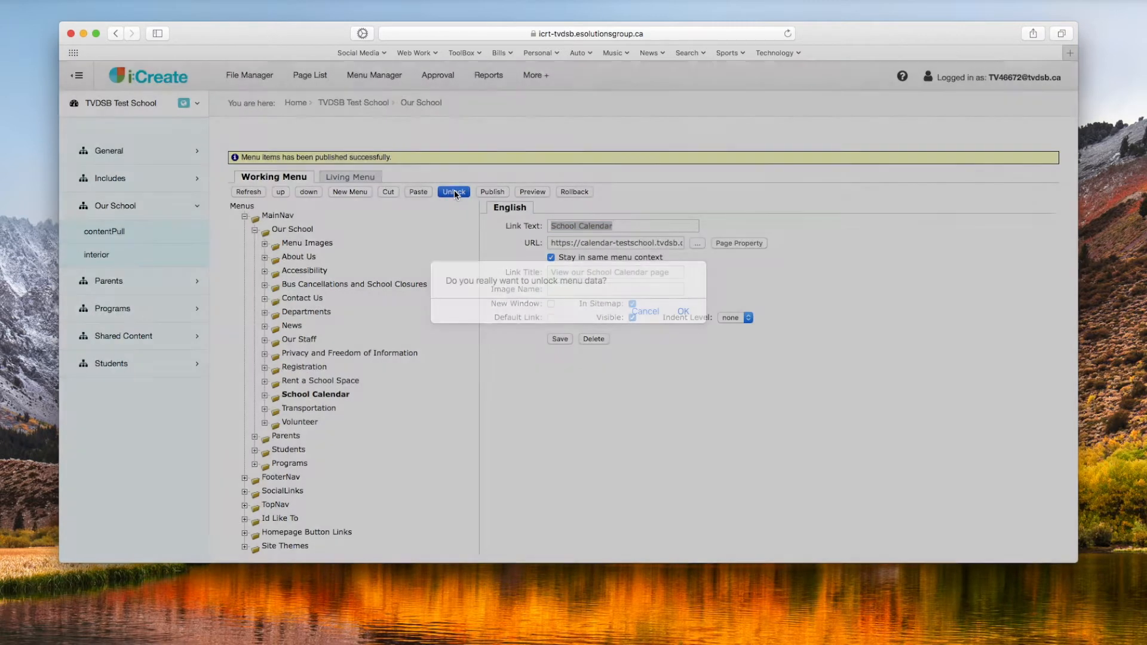
{"action": "left_click", "coordinate": [683, 311]}
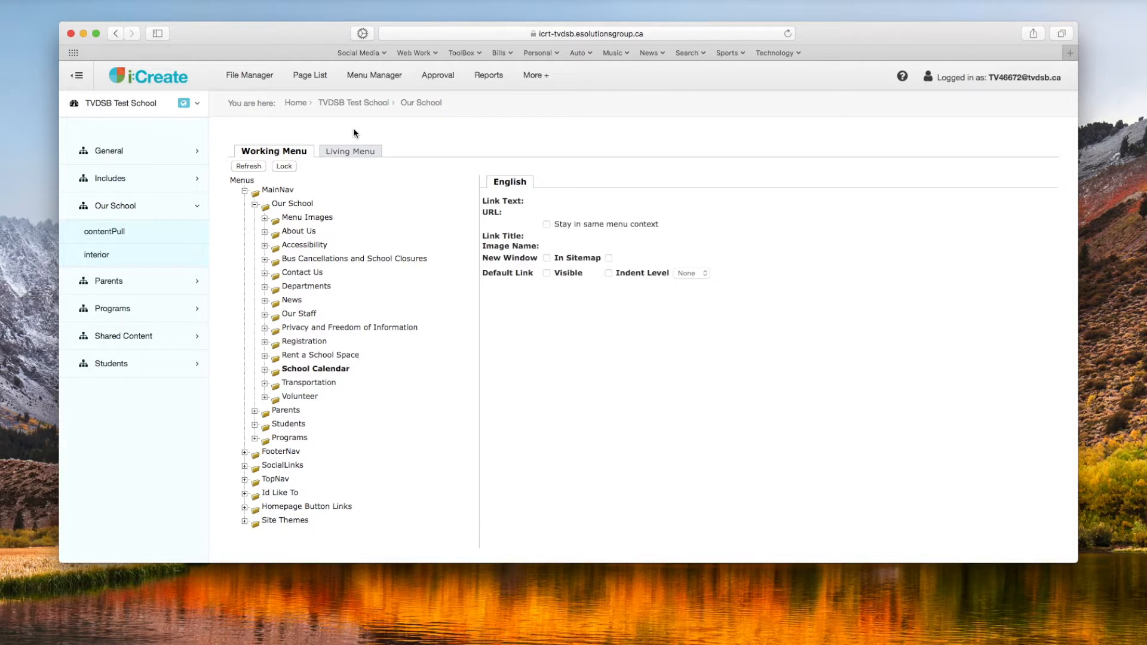
Step: List the pages of the Our School section, showing 50 per page
{"action": "left_click", "coordinate": [309, 76]}
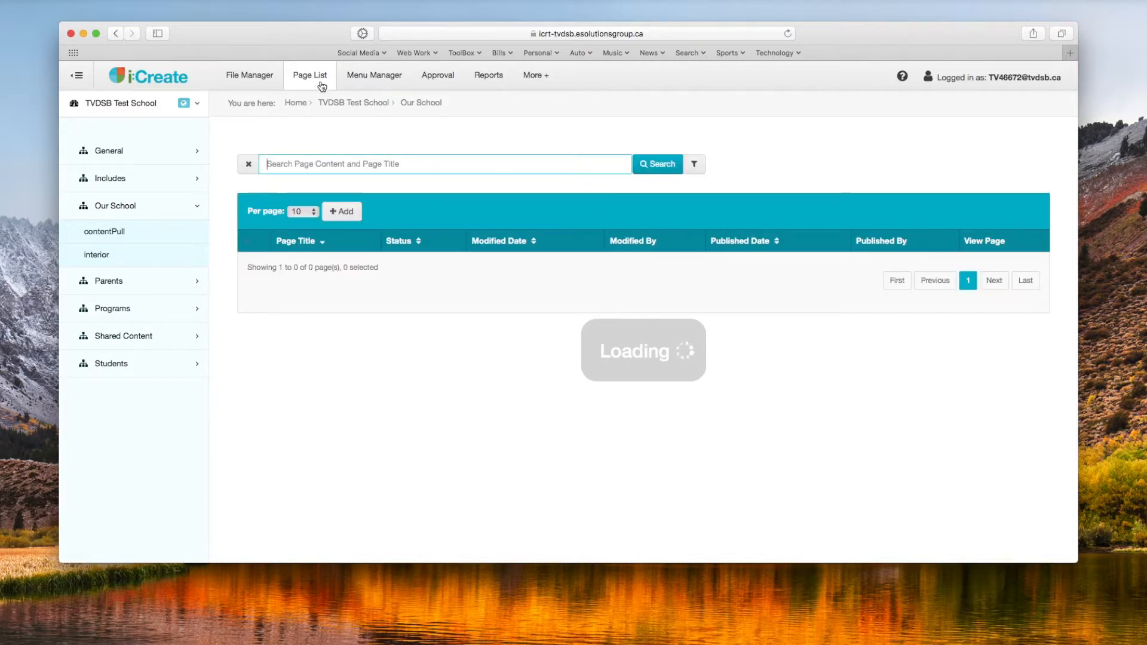
{"action": "left_click", "coordinate": [117, 207]}
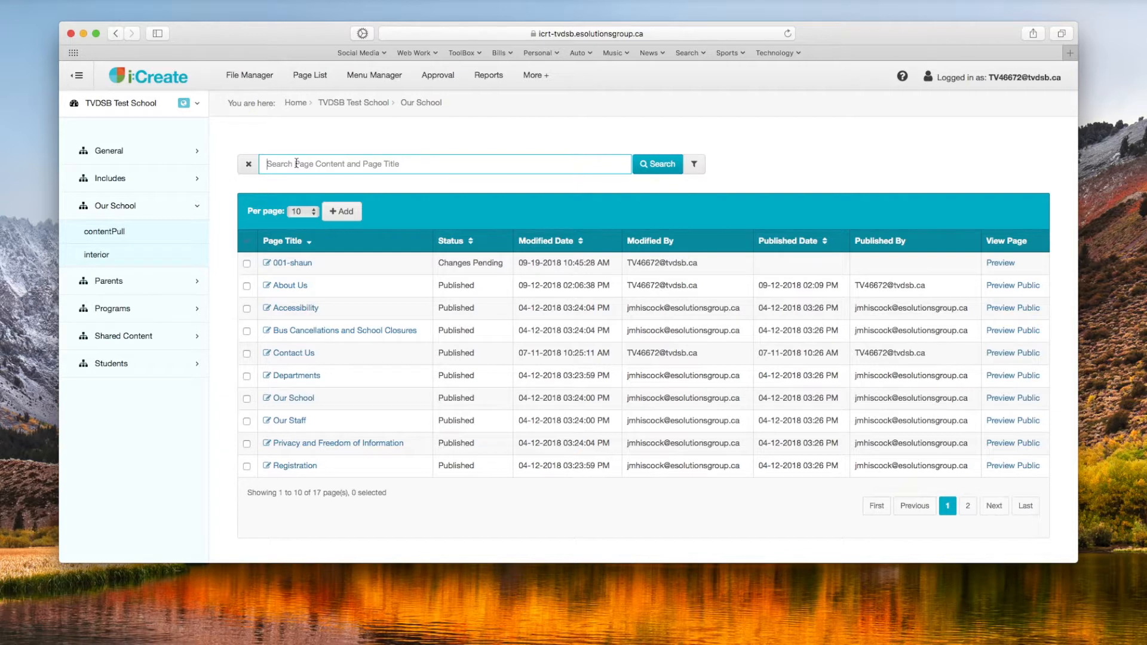
{"action": "left_click", "coordinate": [306, 213]}
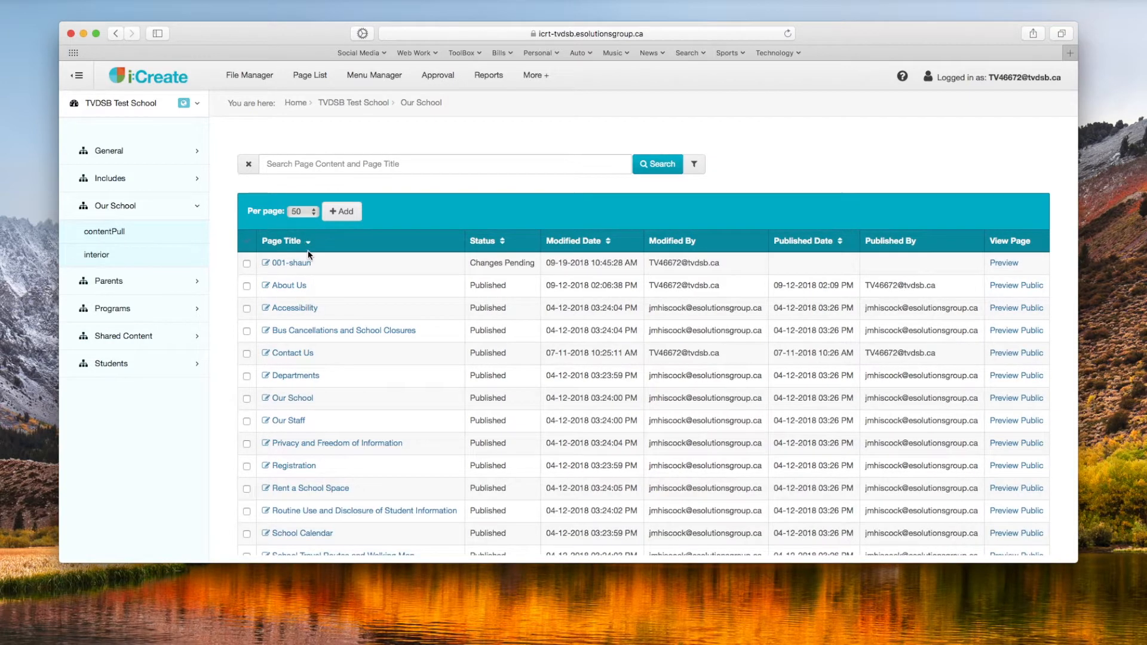
Step: Delete the Test page from the Our School page list, and check the list for it
{"action": "scroll", "coordinate": [352, 333], "scroll_direction": "down", "scroll_amount": 4}
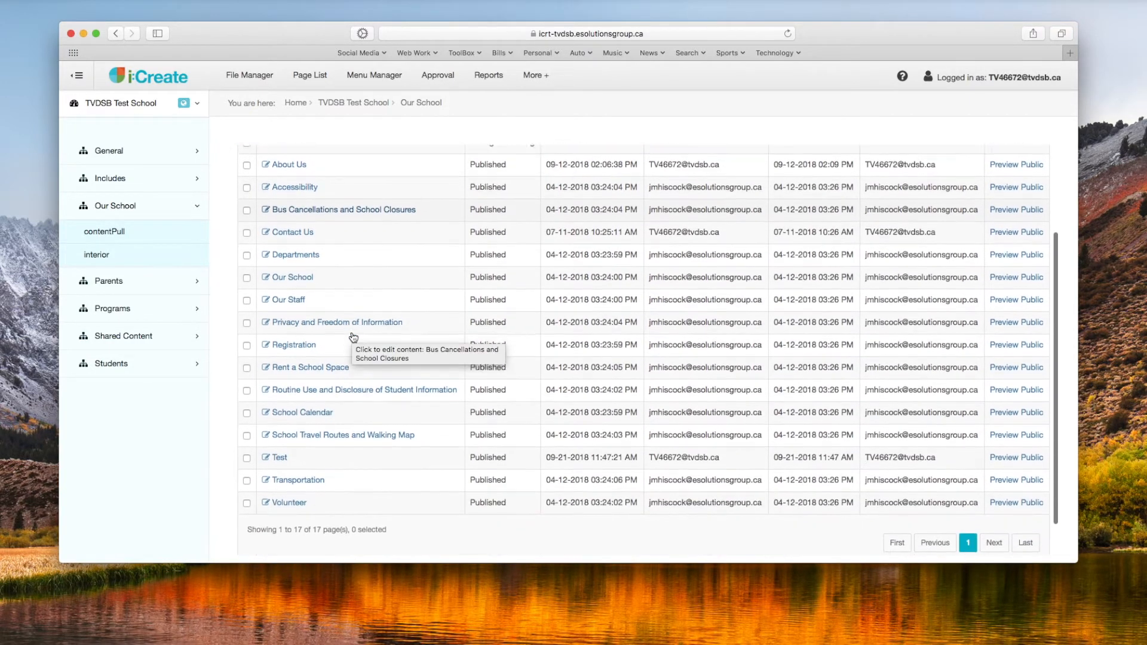
{"action": "left_click", "coordinate": [246, 453]}
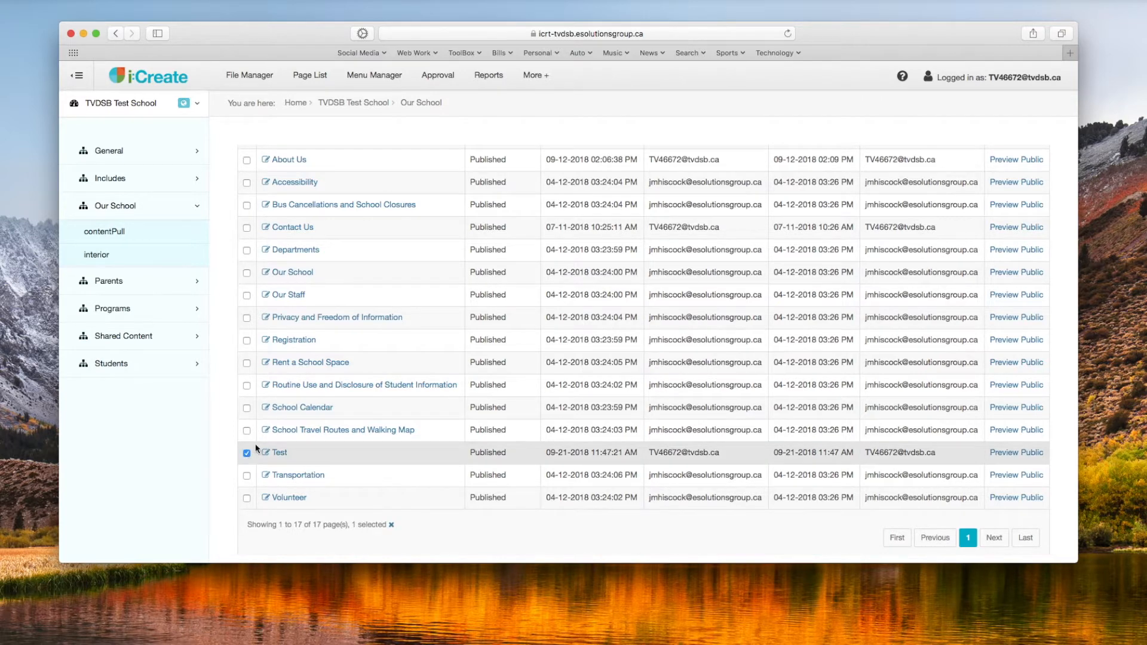
{"action": "scroll", "coordinate": [387, 305], "scroll_direction": "up", "scroll_amount": 3}
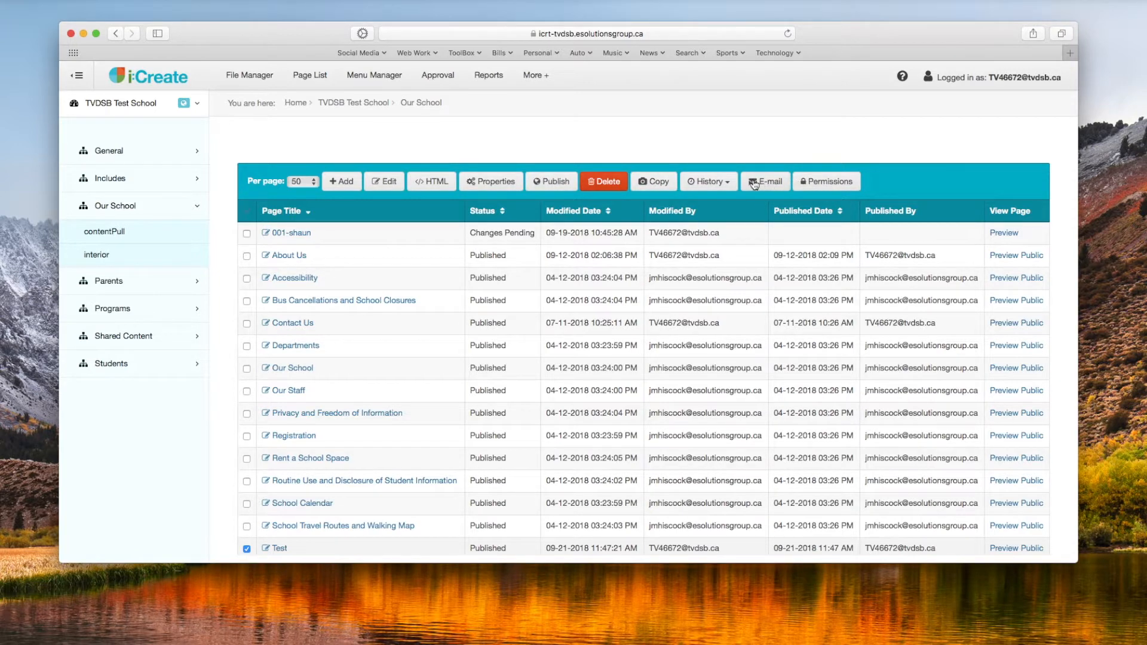
{"action": "left_click", "coordinate": [606, 185]}
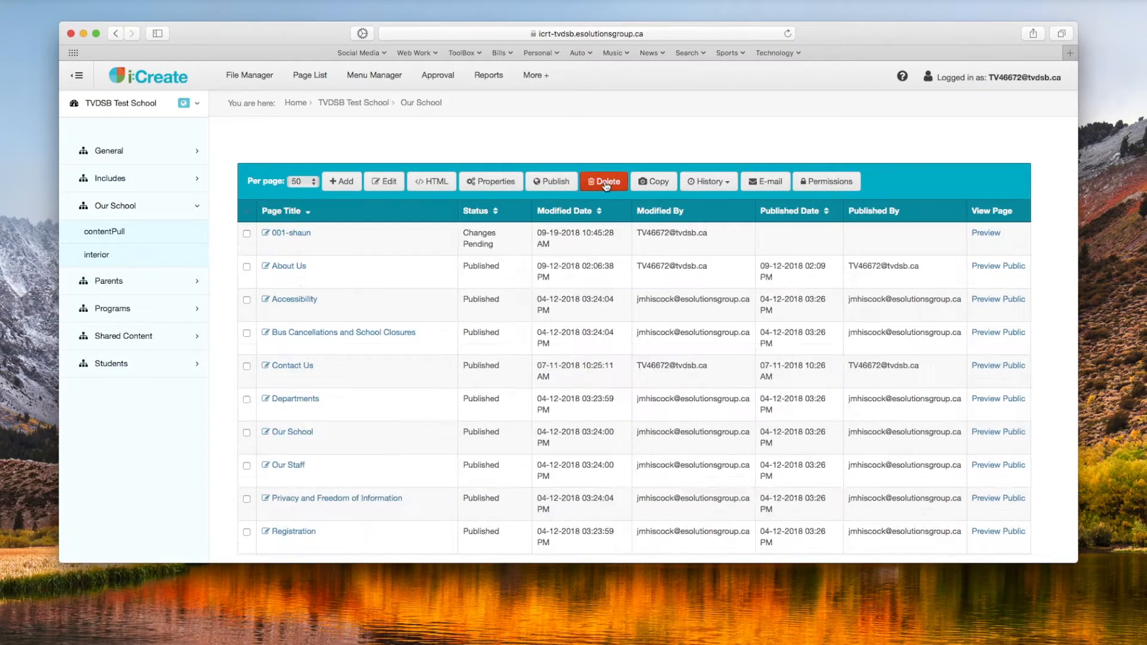
{"action": "left_click", "coordinate": [941, 242]}
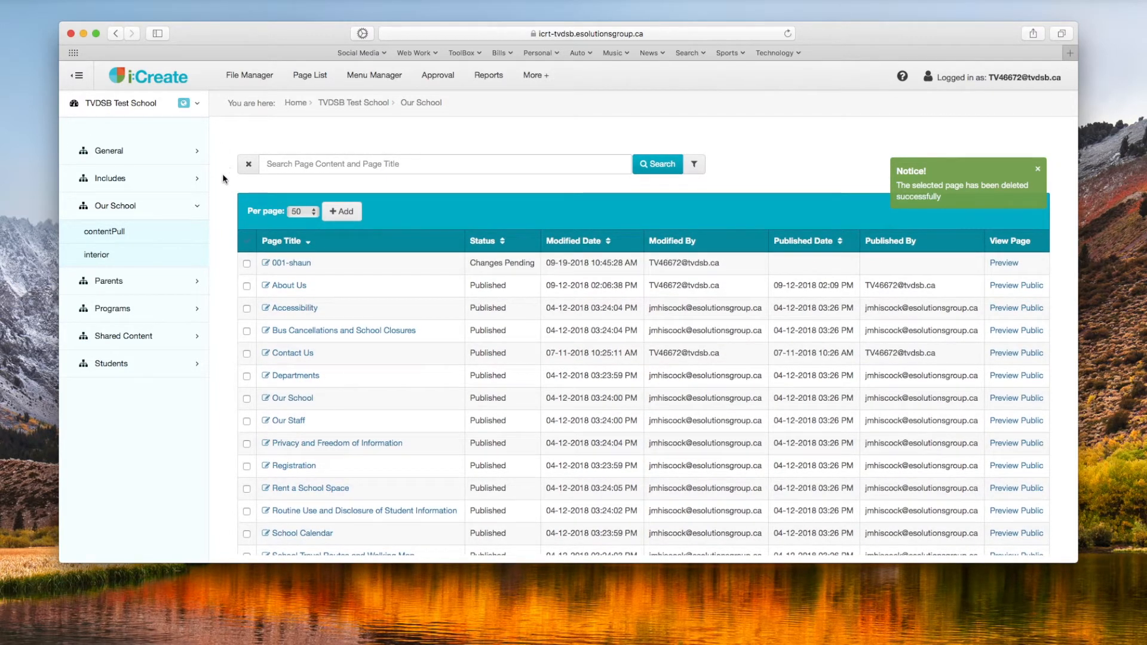
{"action": "scroll", "coordinate": [238, 222], "scroll_direction": "down", "scroll_amount": 3}
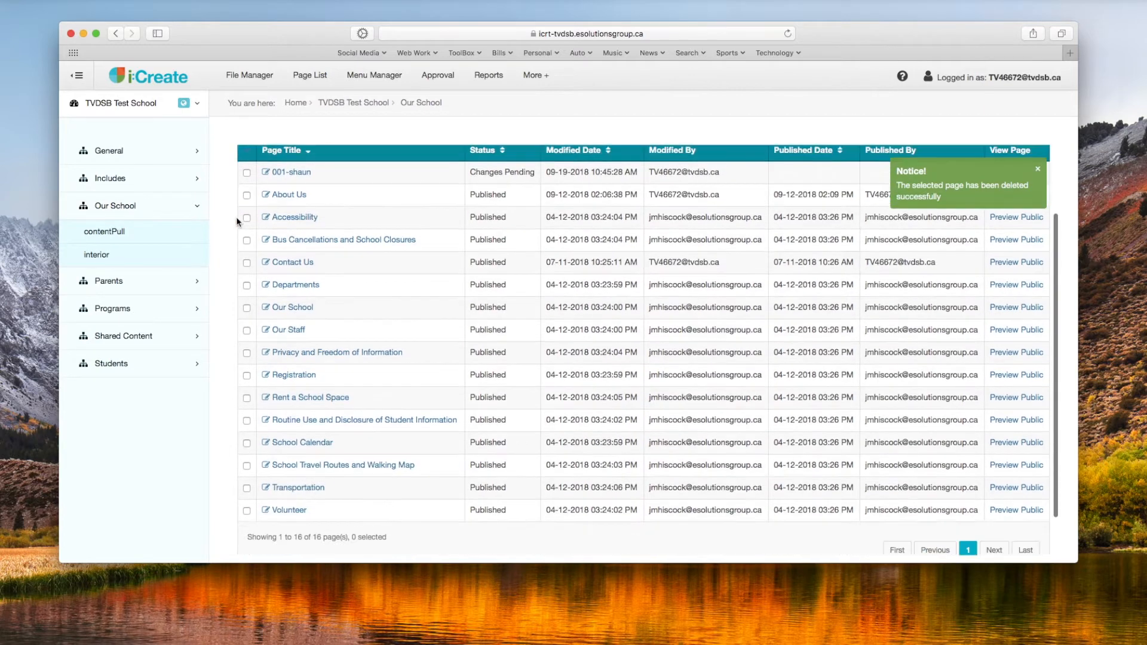
{"action": "scroll", "coordinate": [238, 222], "scroll_direction": "up", "scroll_amount": 3}
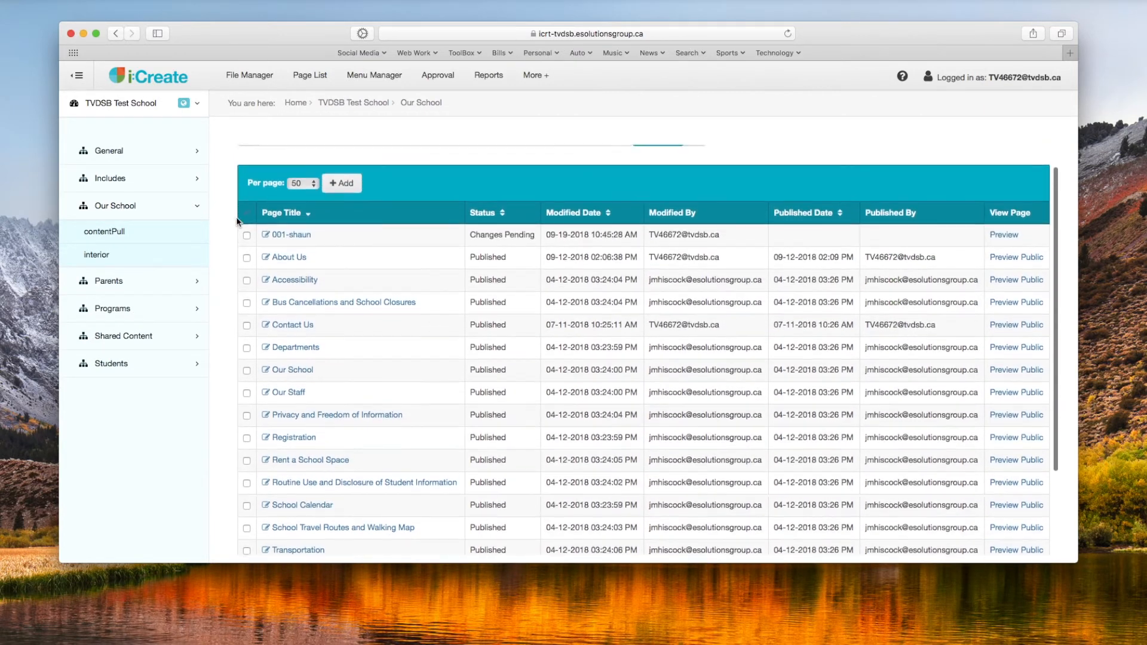